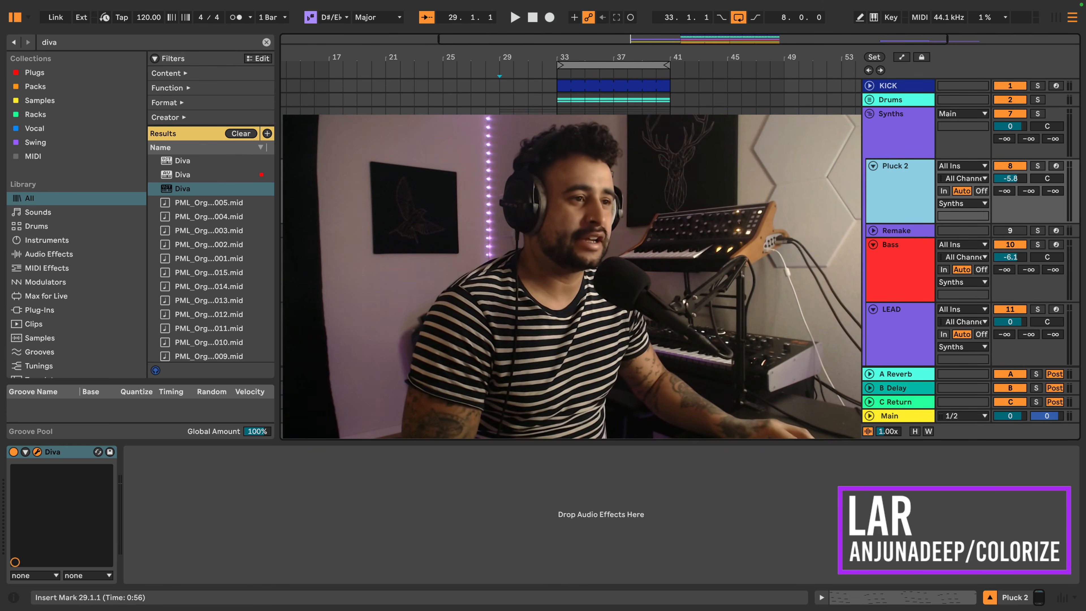
# - Select the Pluck 2 track and unfold the Remake track beneath it to show its clip
pyautogui.click(558, 265)
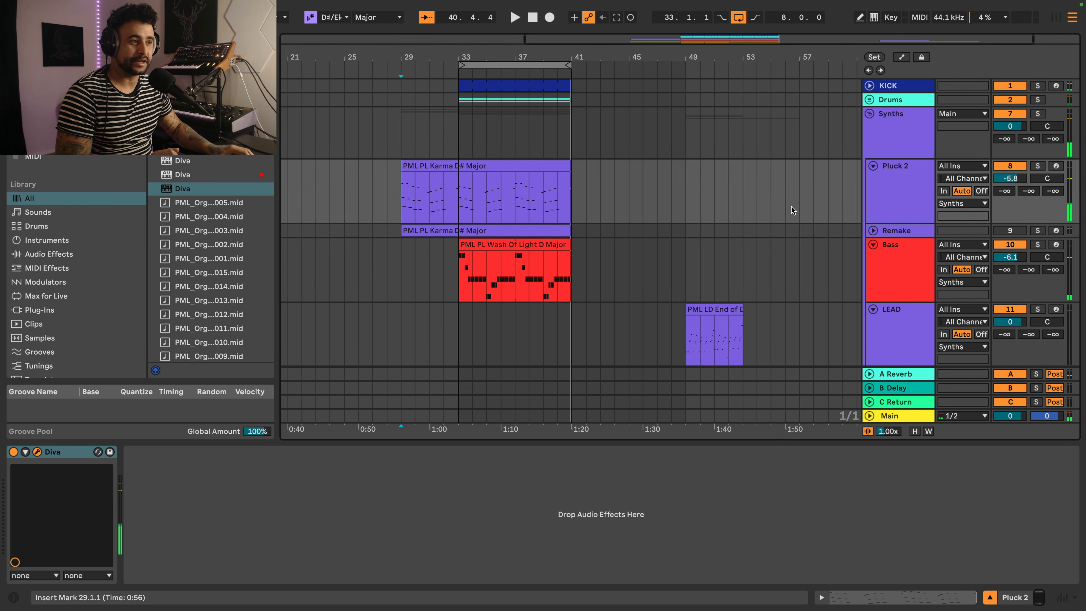
pyautogui.click(902, 189)
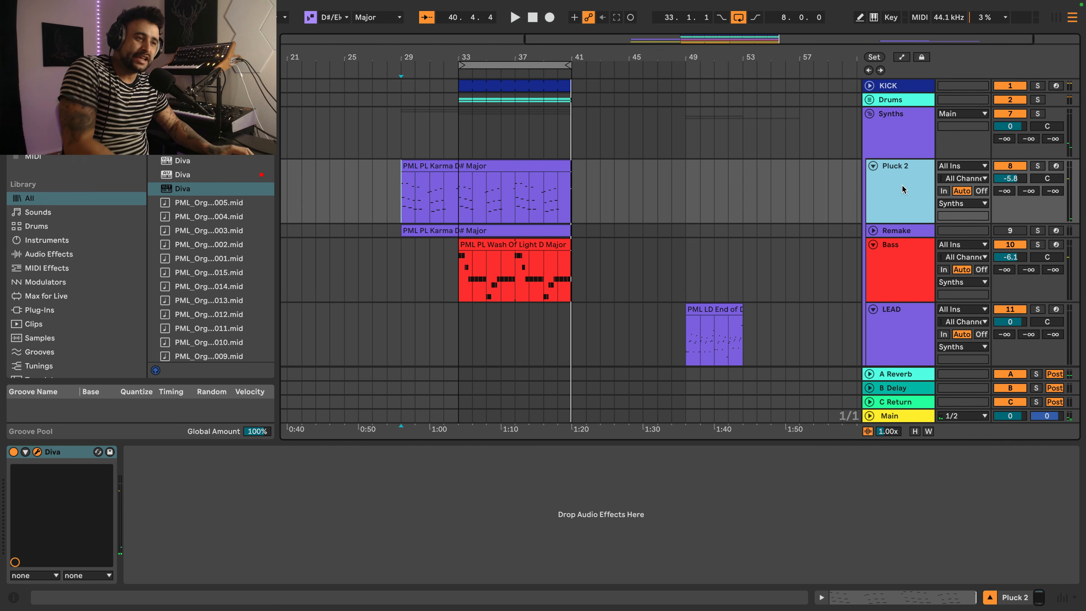
pyautogui.click(873, 231)
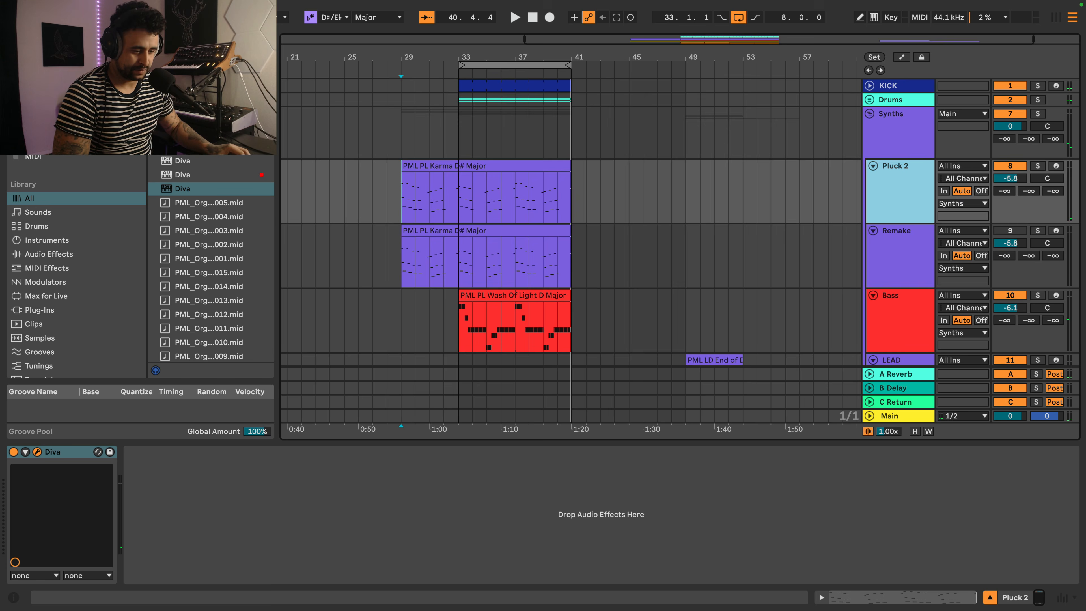
# - Open the Diva instrument of the Pluck 2 track and examine the PML PL Karma preset in the preset browser
pyautogui.press('super+alt+p')
pyautogui.moveTo(423, 0); pyautogui.dragTo(421, 39)
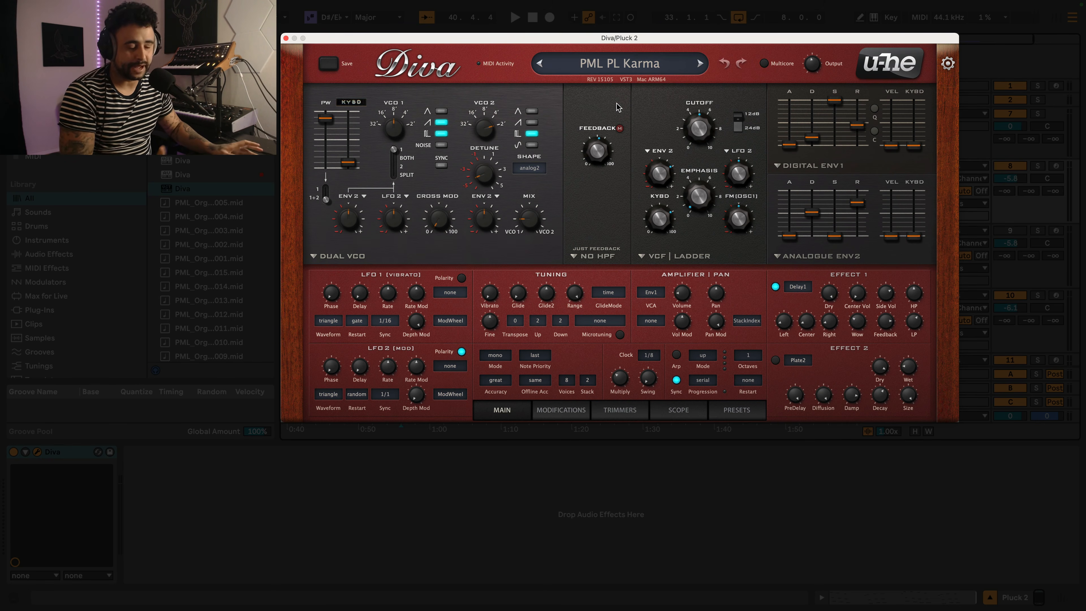
pyautogui.click(728, 408)
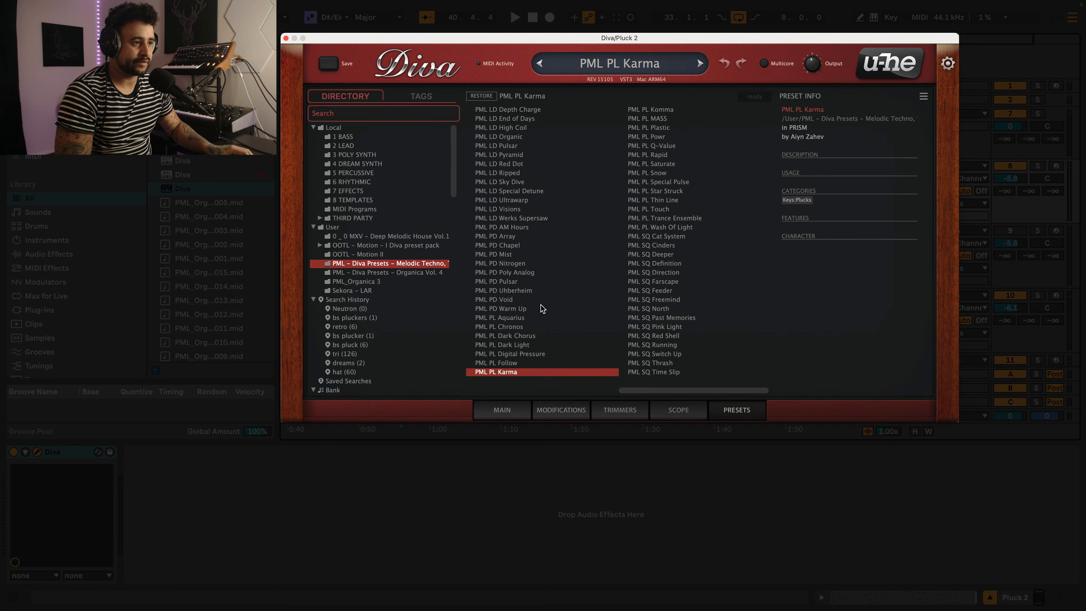
pyautogui.click(501, 410)
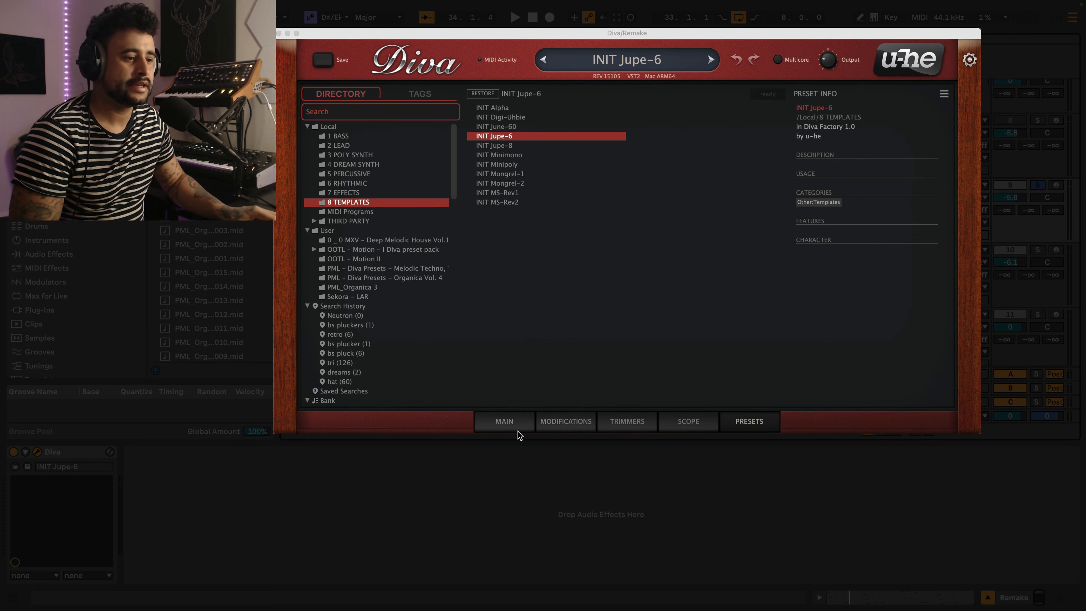
# - Load the INIT Jupe-6 template into Diva on the Remake track and show the main synth controls
pyautogui.click(497, 146)
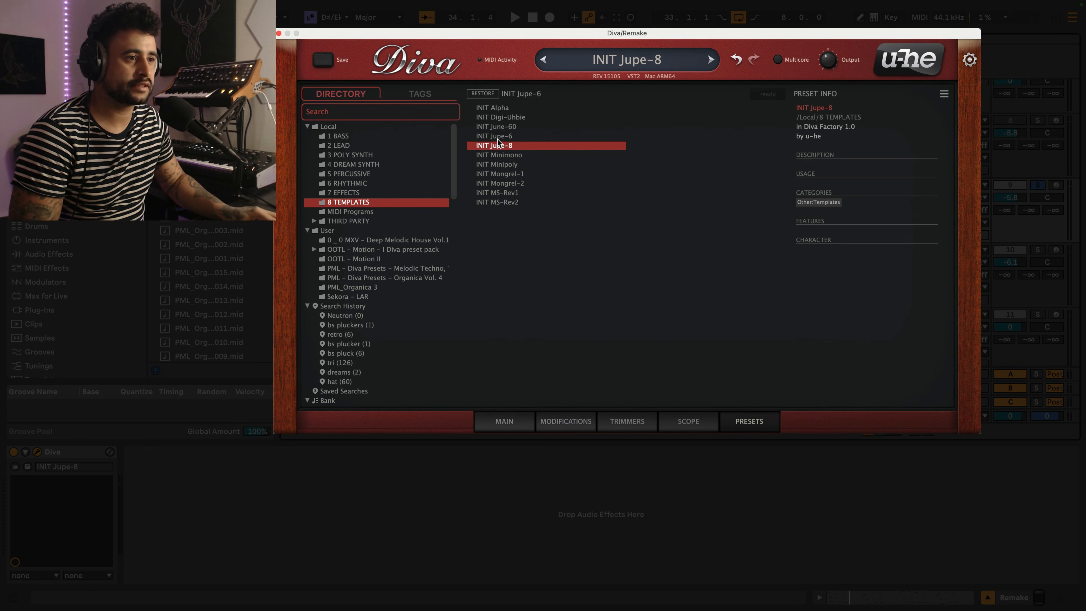
pyautogui.click(497, 137)
pyautogui.click(498, 415)
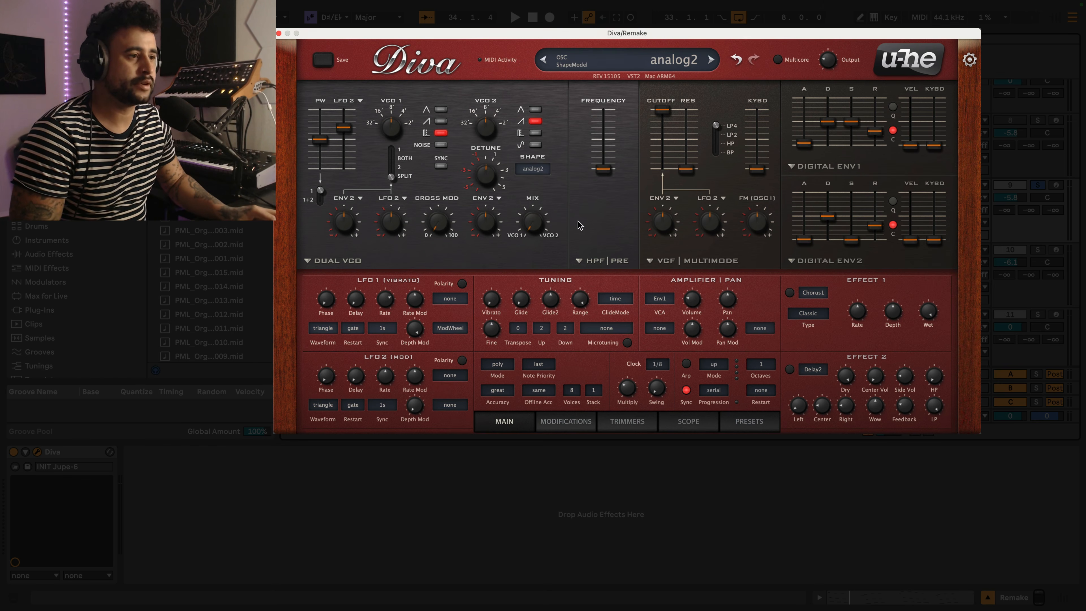
# - Change the high-pass section to the Feedback model and the VCF to the Ladder model
pyautogui.click(607, 260)
pyautogui.click(628, 268)
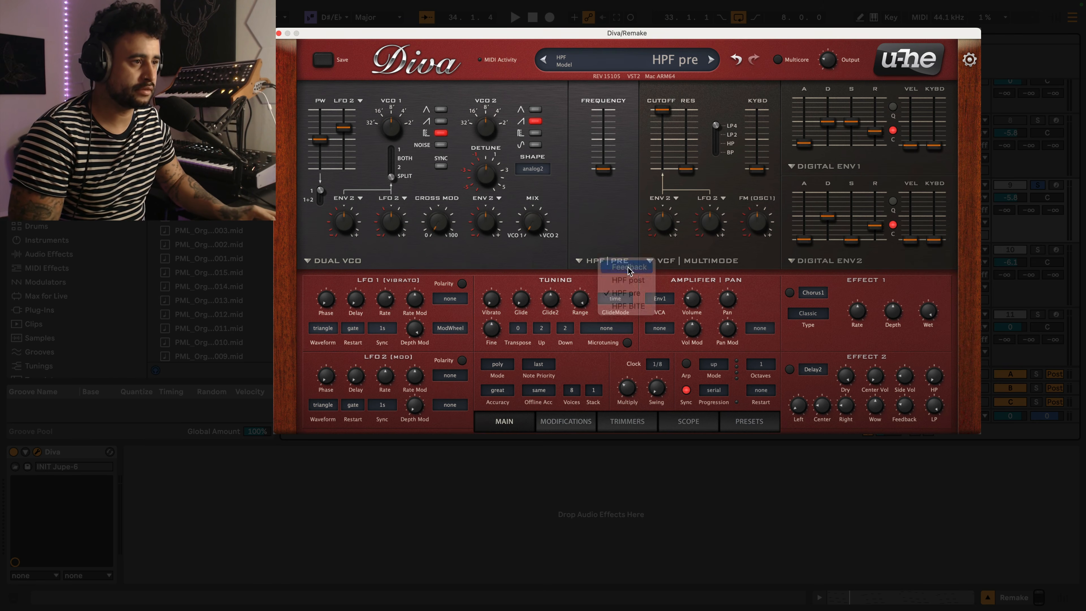
pyautogui.click(676, 262)
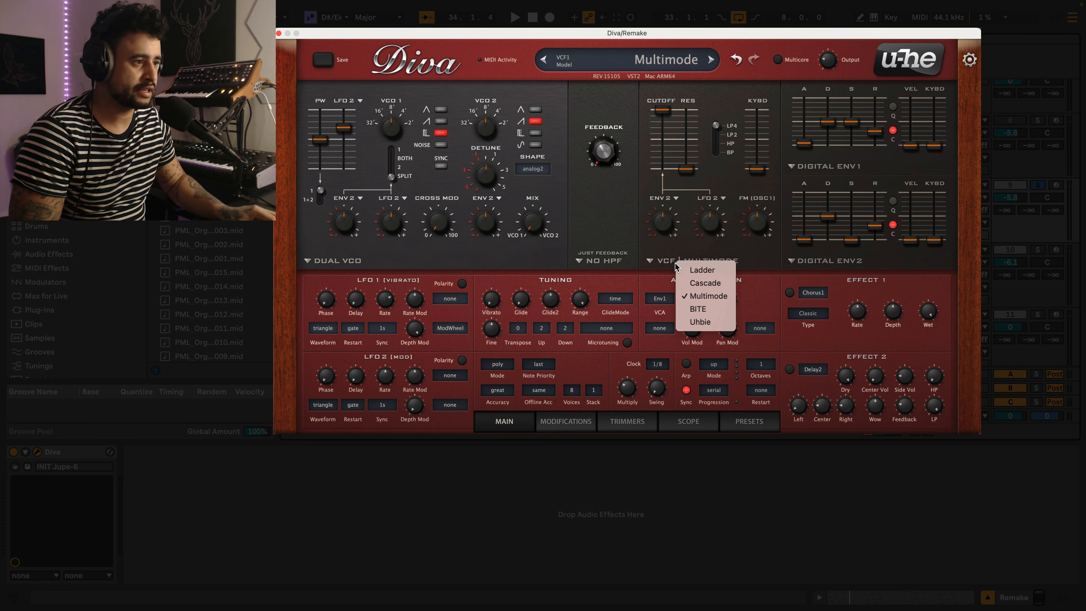
pyautogui.click(700, 269)
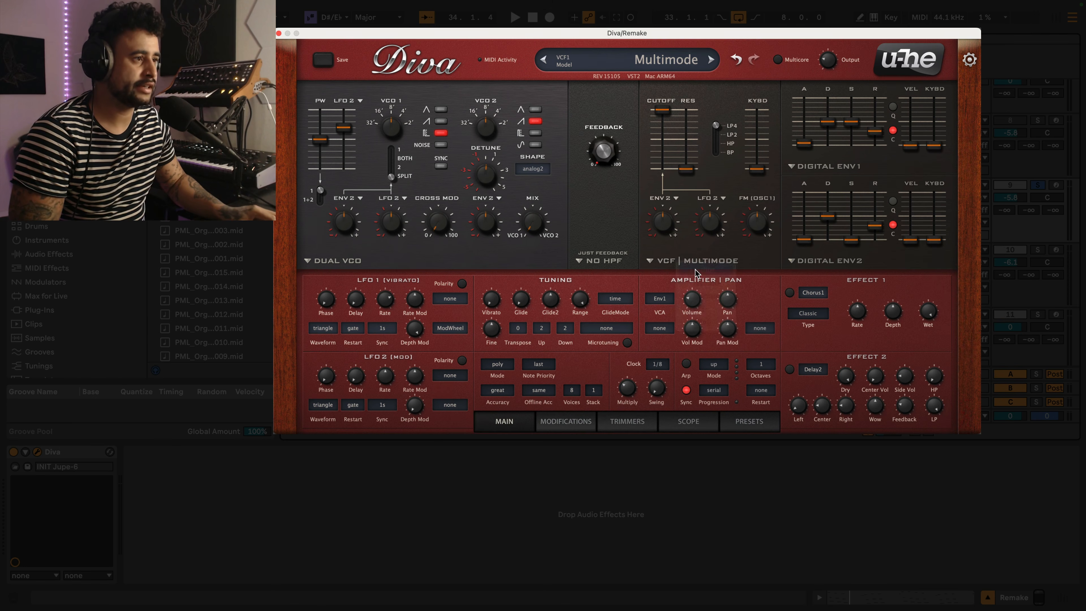
# - Set envelope 2 to the analogue model and switch off the C option on digital envelope 1
pyautogui.click(814, 259)
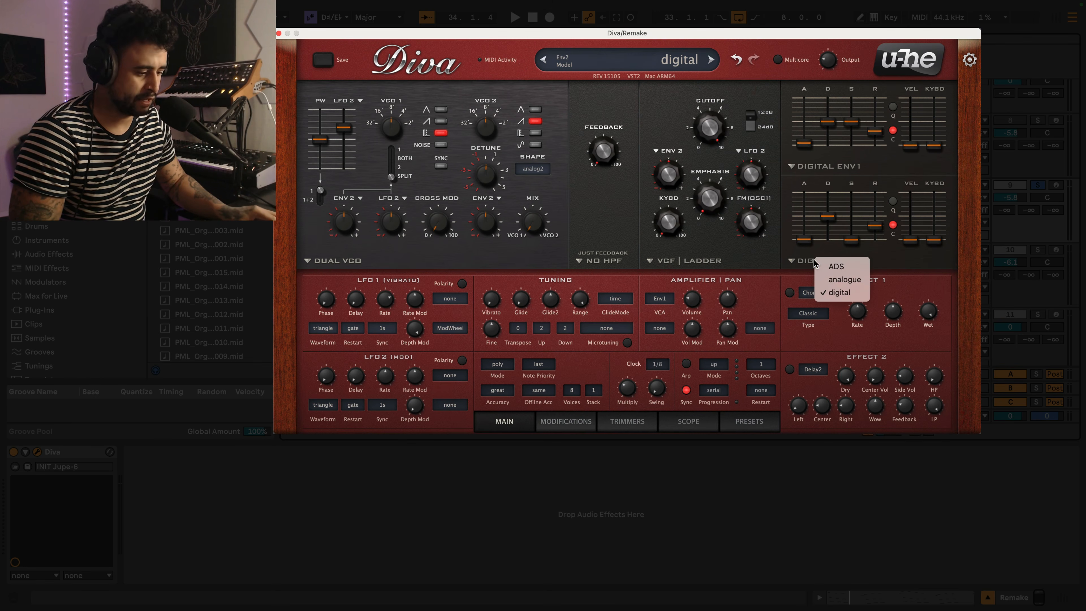
pyautogui.click(841, 168)
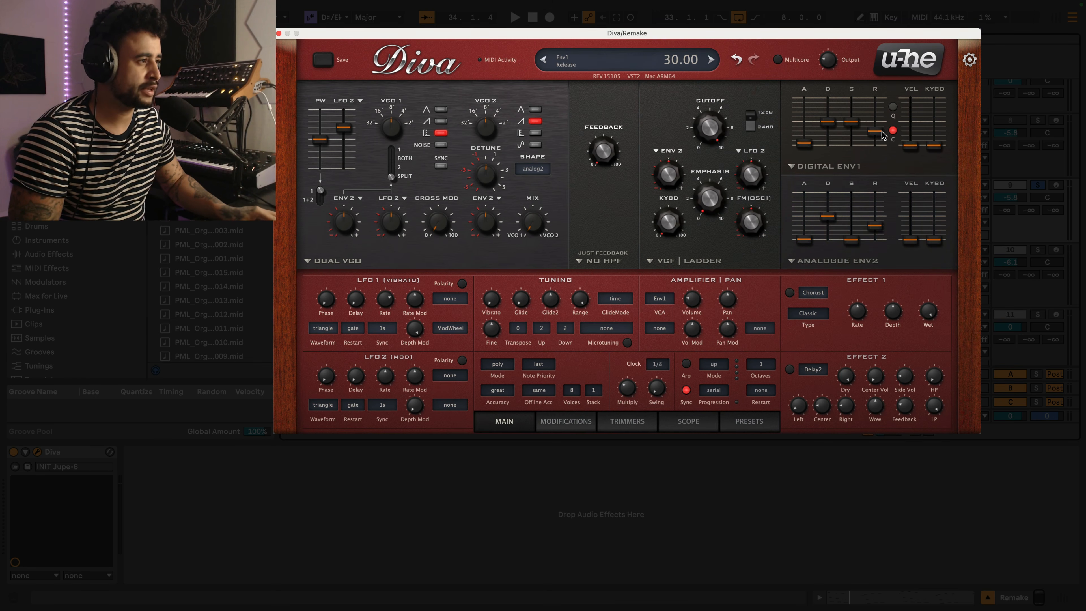
pyautogui.click(892, 130)
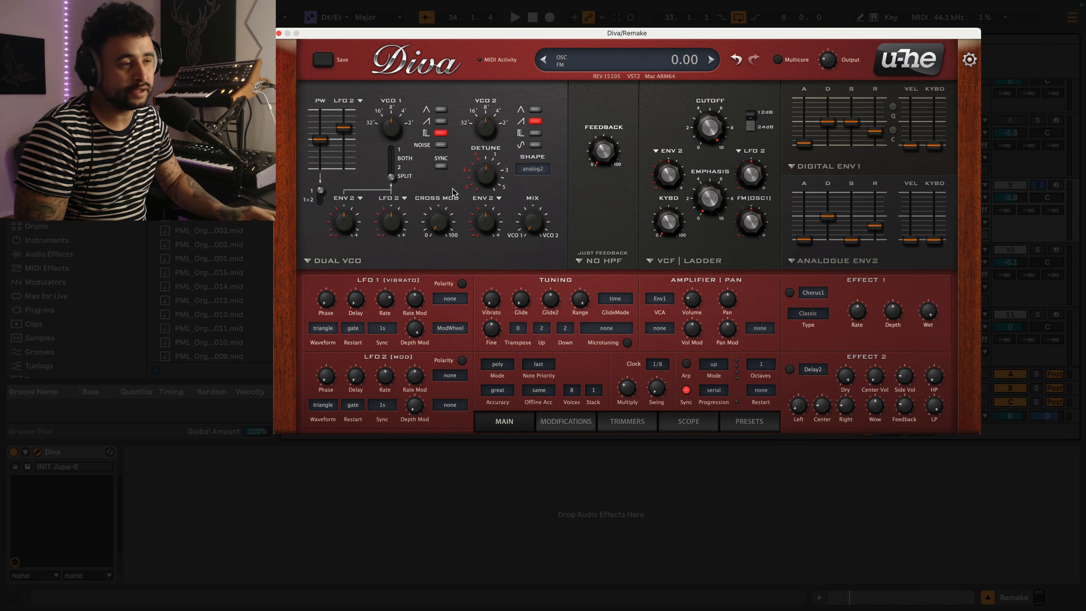
# - Enable VCO 1's sawtooth wave alongside its pulse wave and raise the pulse width slider well above 50
pyautogui.click(439, 122)
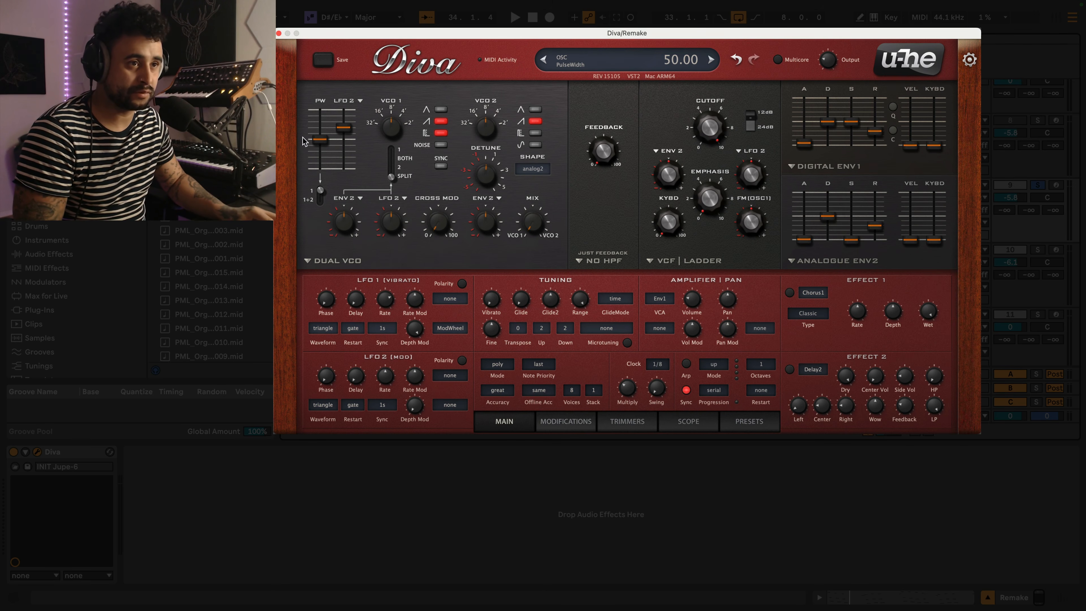
pyautogui.moveTo(314, 142); pyautogui.dragTo(319, 106)
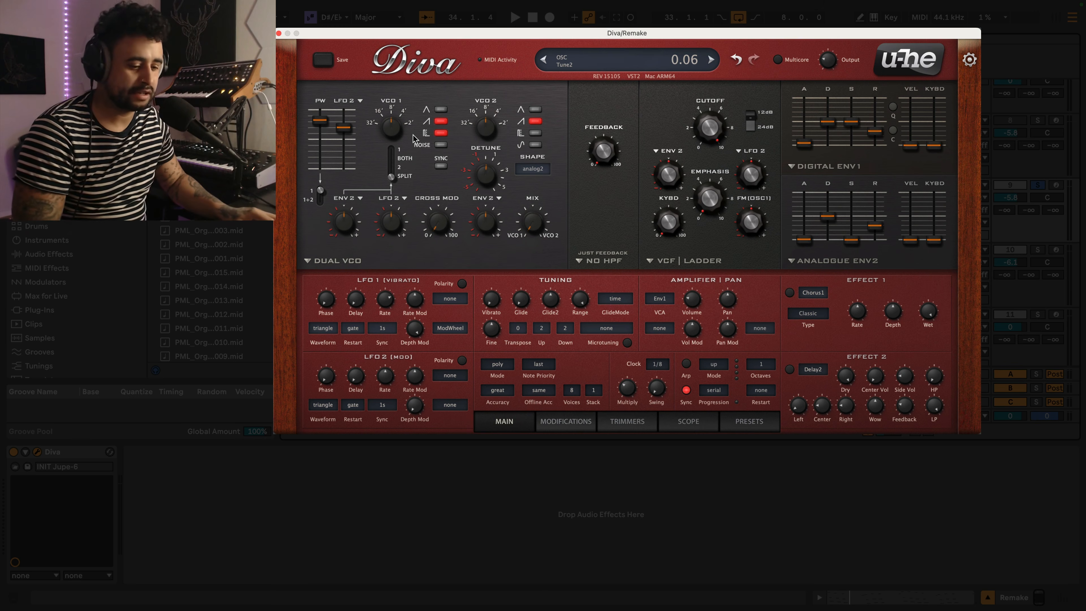
# - Set the pulse-width modulation source to KeyFollow with a depth of -28, and the tune modulation mode to 1->1, 2->2
pyautogui.moveTo(346, 128); pyautogui.dragTo(344, 133)
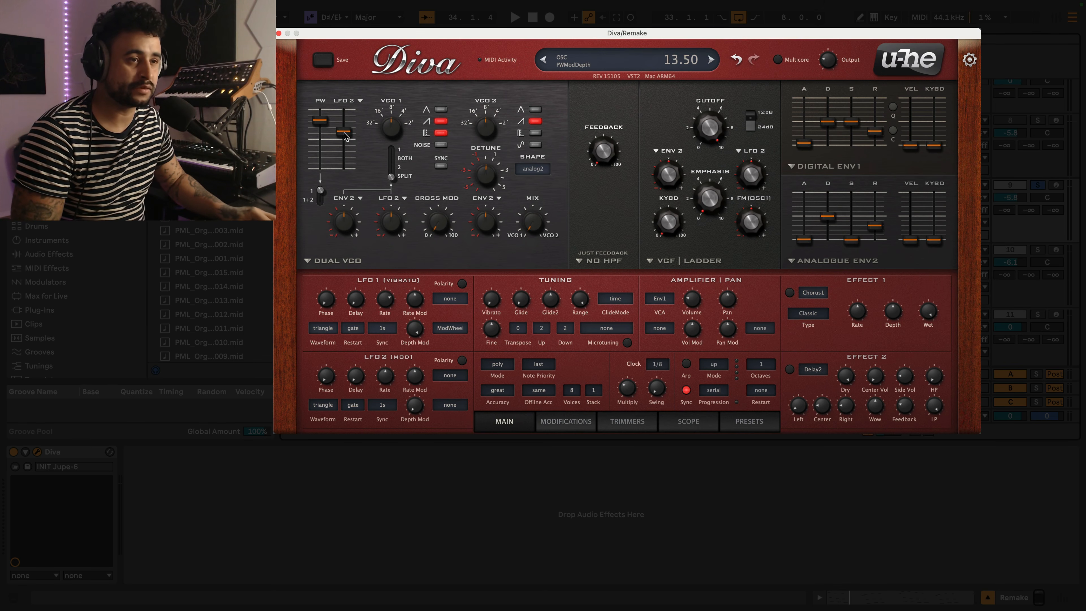
pyautogui.click(347, 102)
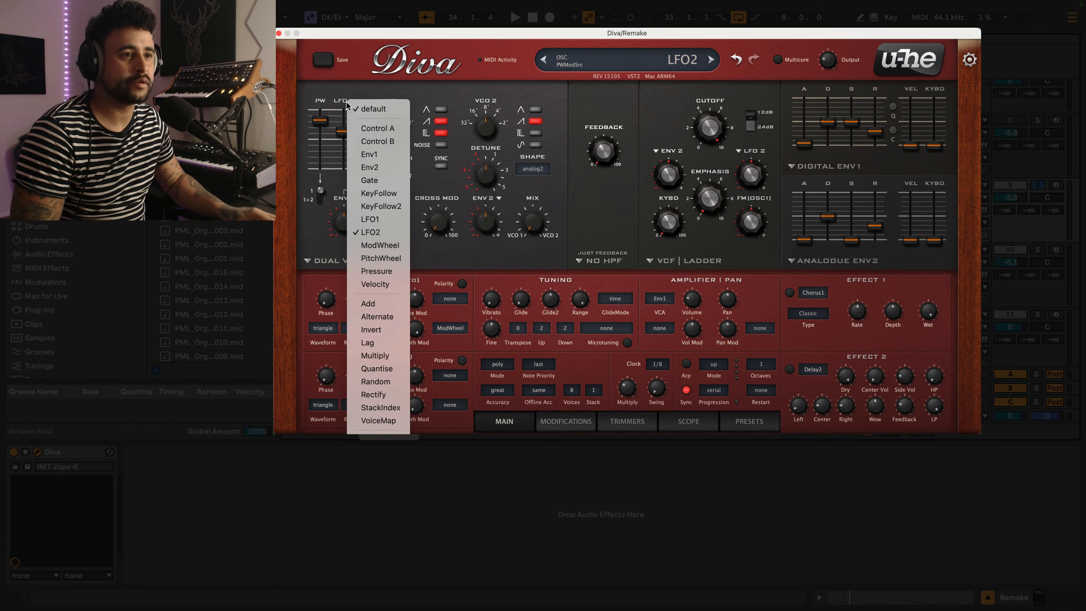
pyautogui.click(375, 192)
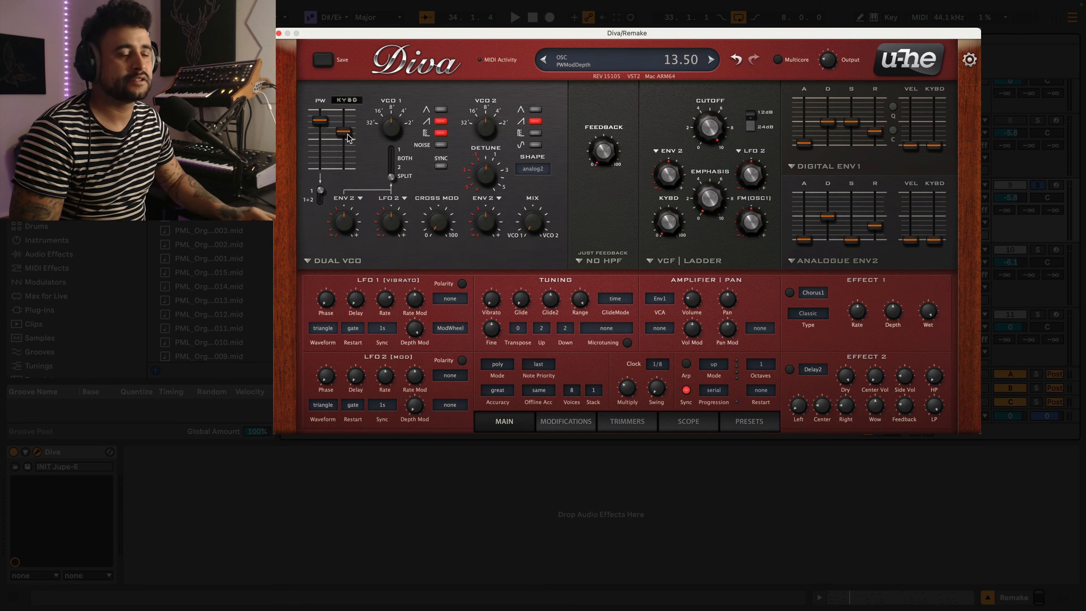
pyautogui.moveTo(345, 133); pyautogui.dragTo(352, 186)
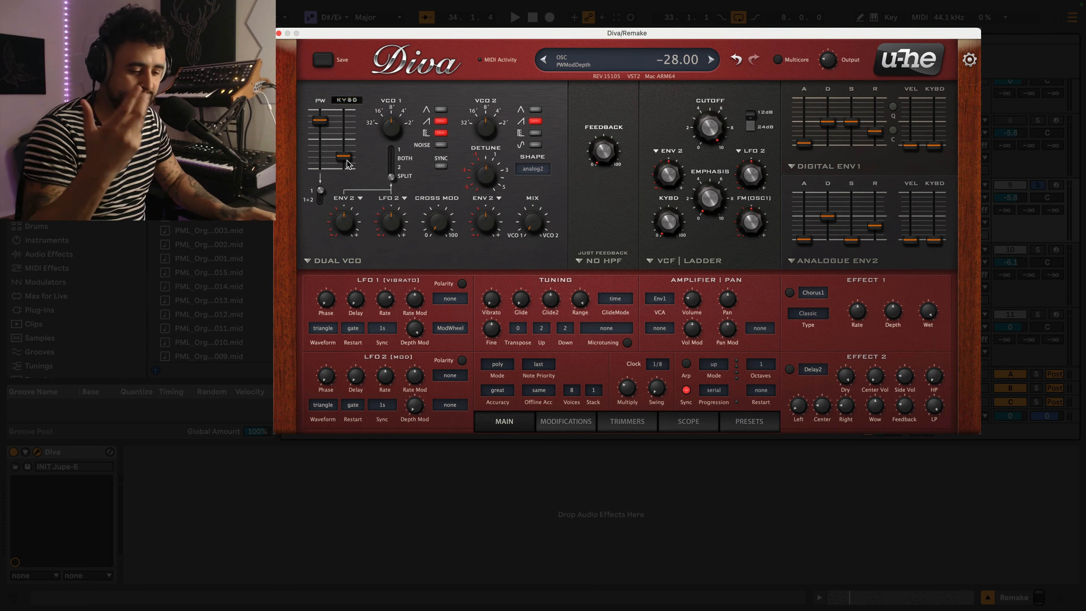
pyautogui.click(321, 199)
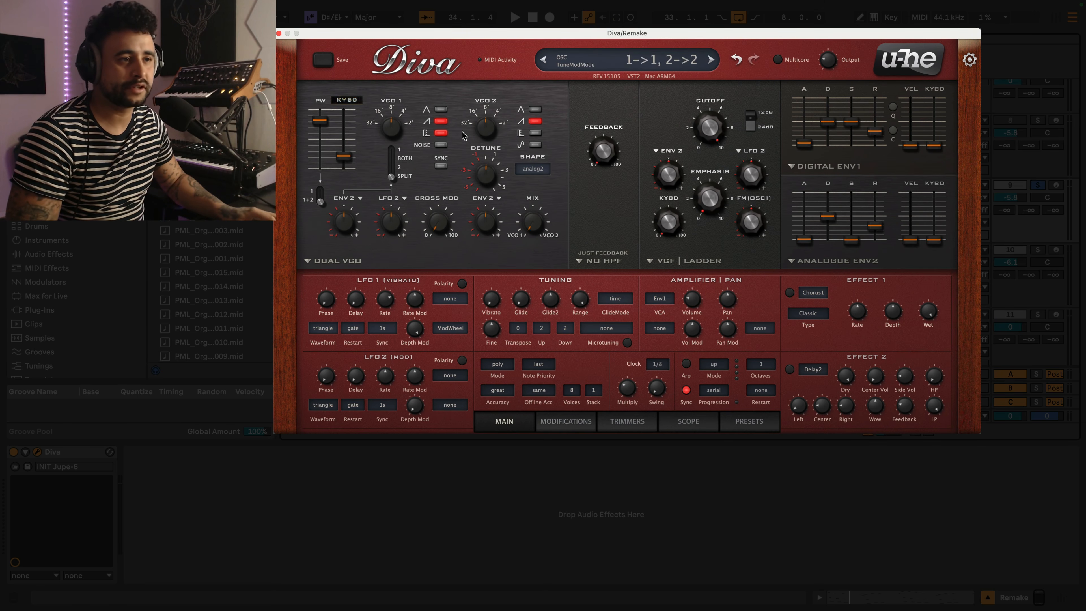
# - Switch VCO 2 from the sawtooth to the pulse wave and raise its tuning by about 24 semitones
pyautogui.click(536, 133)
pyautogui.click(537, 123)
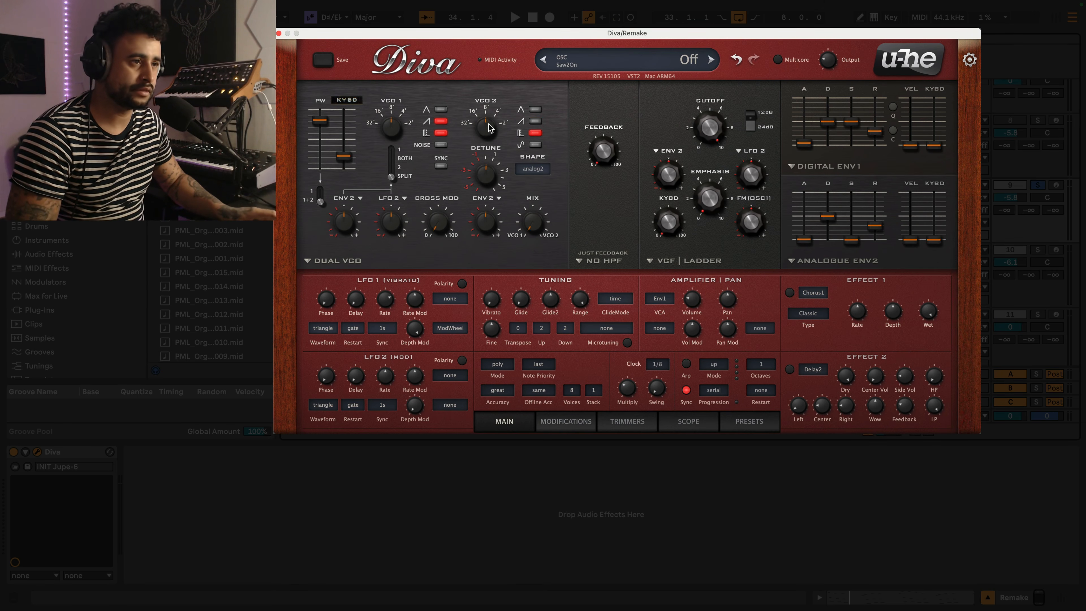
pyautogui.moveTo(489, 130); pyautogui.dragTo(489, 107)
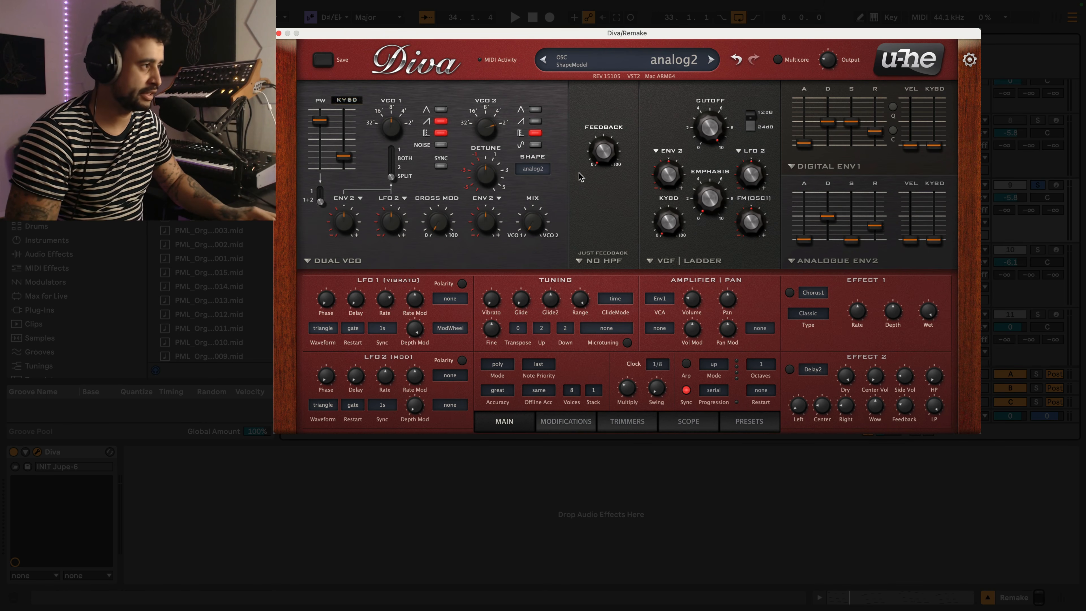
# - Detune VCO 2 down to a tuning of about 19.40 while auditioning the pluck loop
pyautogui.press('space')
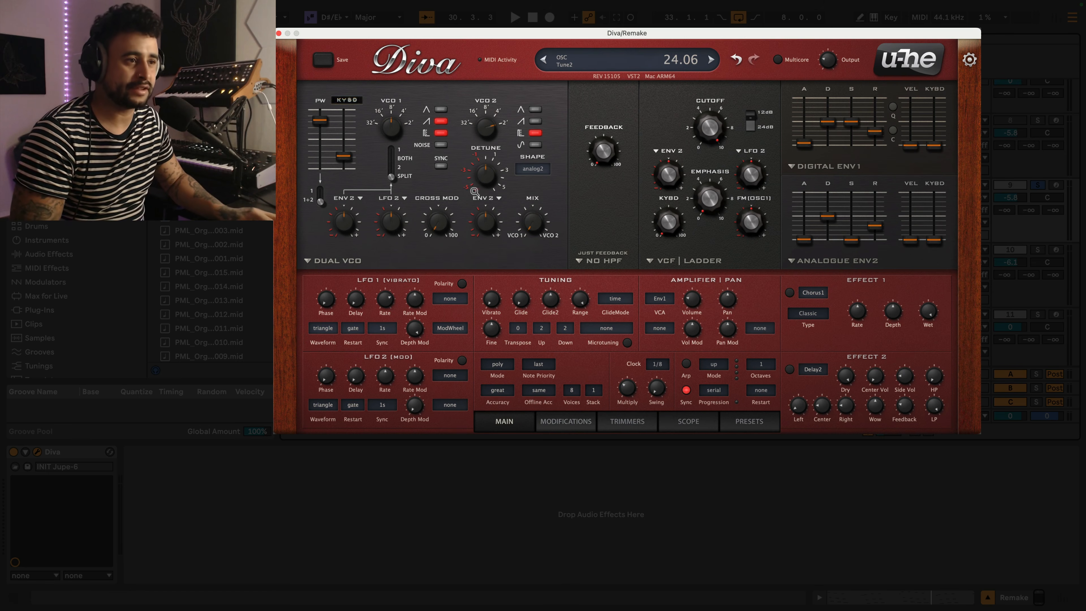
pyautogui.moveTo(484, 172); pyautogui.dragTo(566, 439)
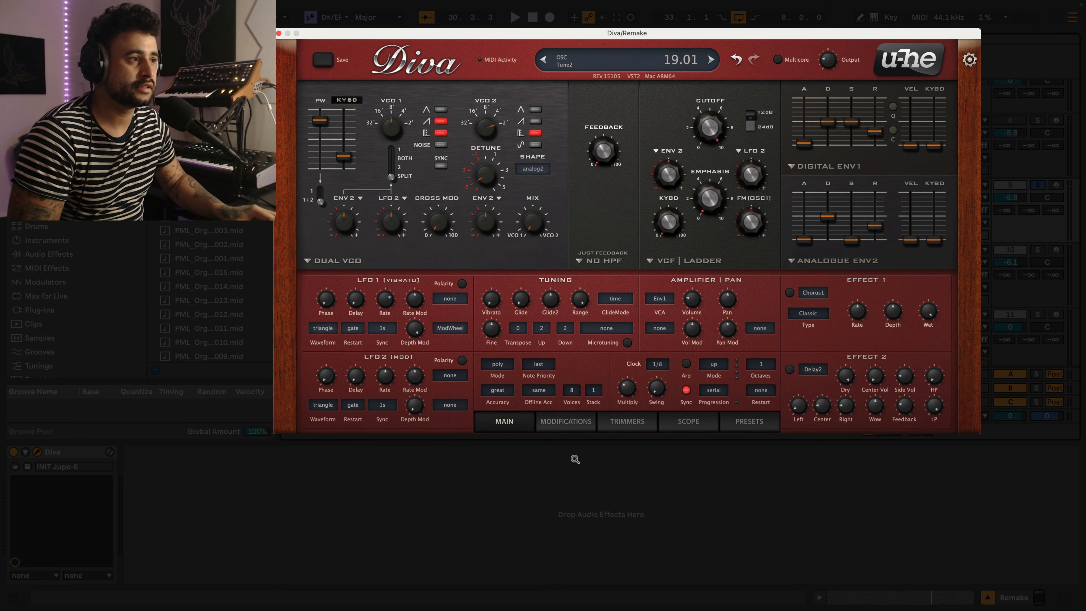
pyautogui.press('space')
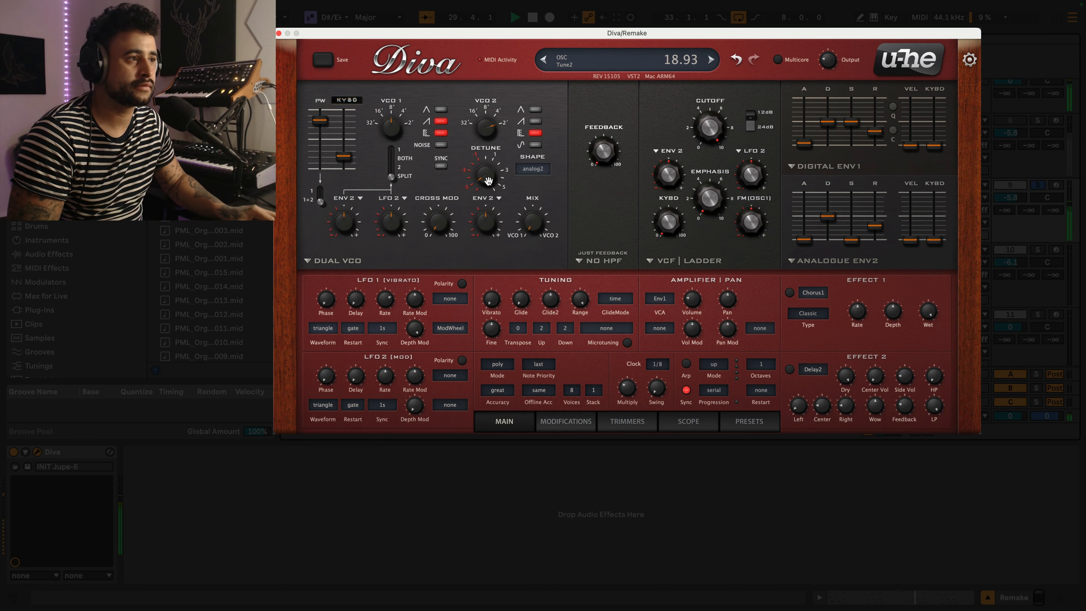
pyautogui.moveTo(487, 178); pyautogui.dragTo(486, 176)
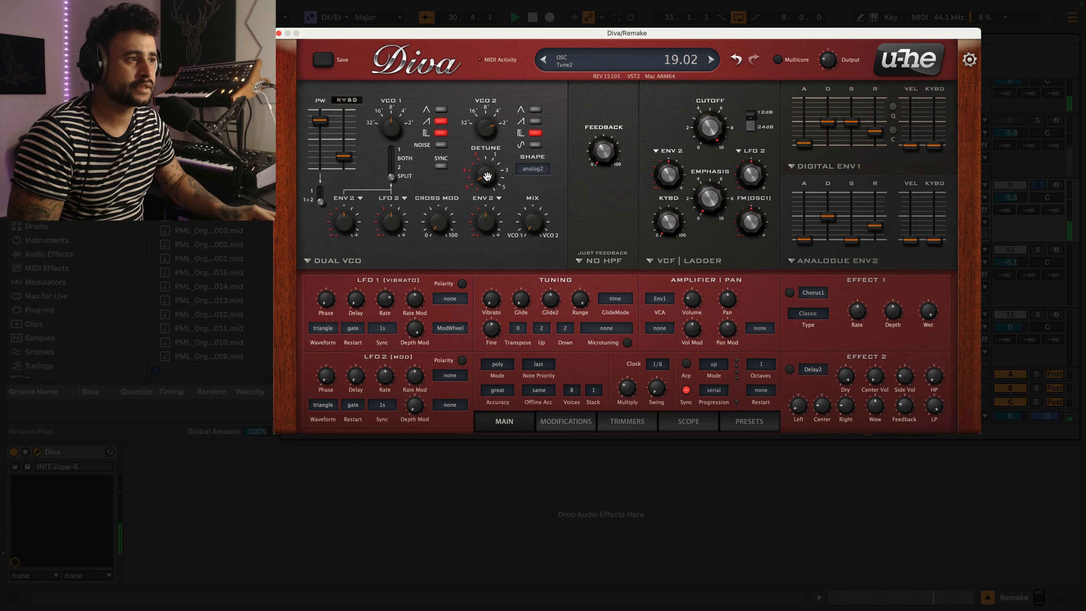
pyautogui.press('space')
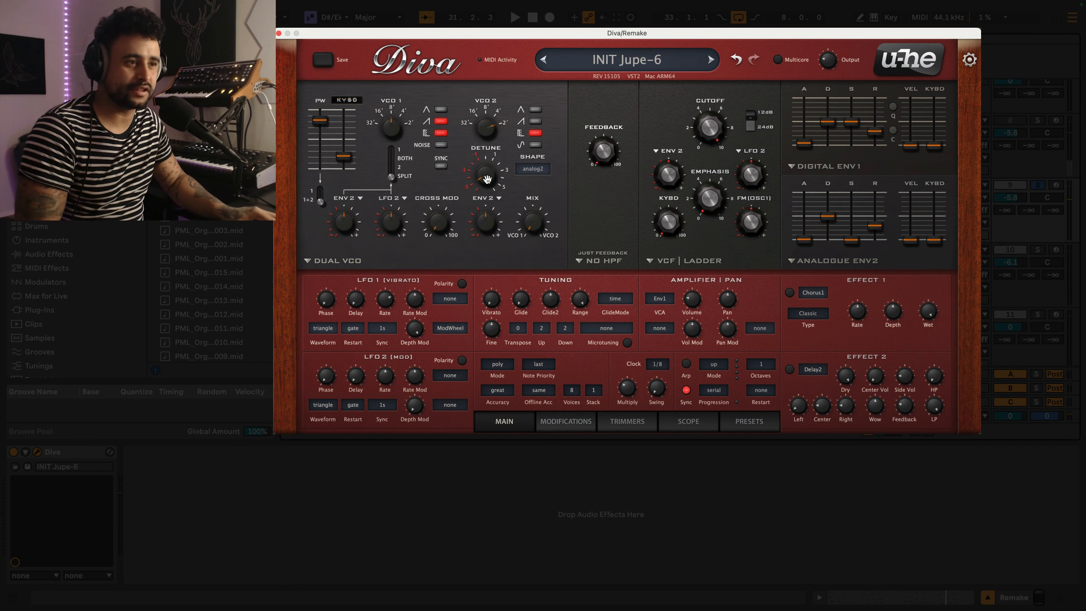
pyautogui.moveTo(487, 177); pyautogui.dragTo(487, 166)
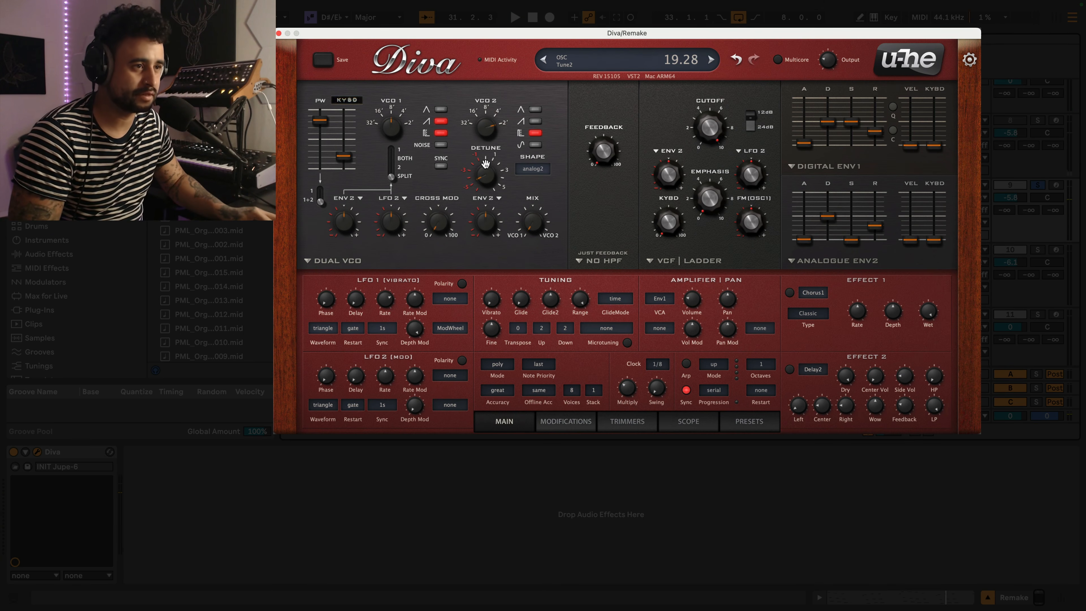
pyautogui.press('space')
pyautogui.moveTo(485, 162); pyautogui.dragTo(483, 156)
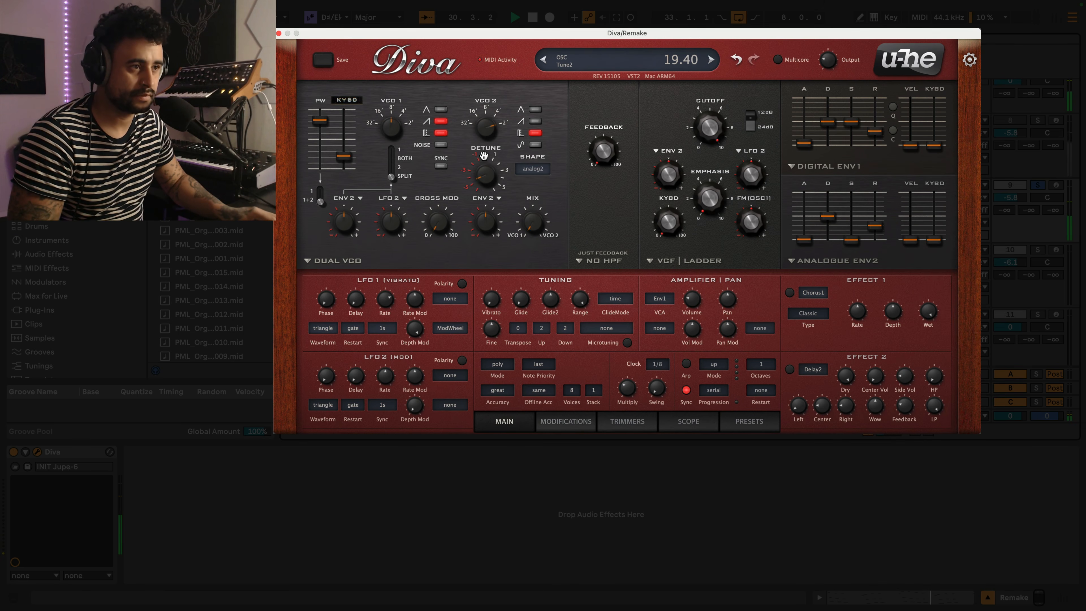
pyautogui.press('space')
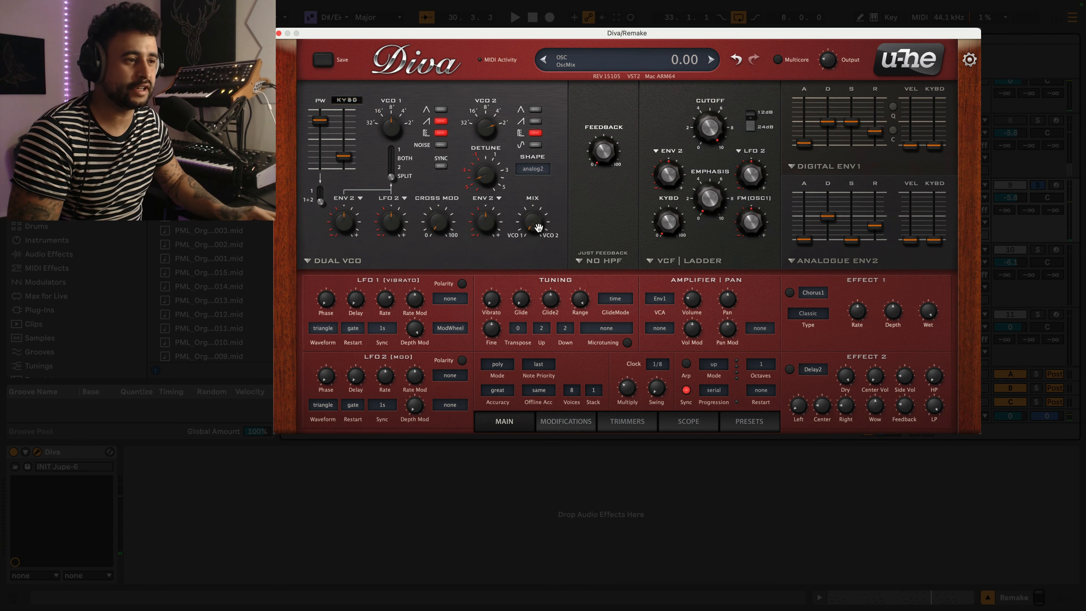
# - Set the oscillator mix to 19.00 towards VCO 2 while auditioning the loop
pyautogui.moveTo(538, 227); pyautogui.dragTo(532, 201)
pyautogui.press('space')
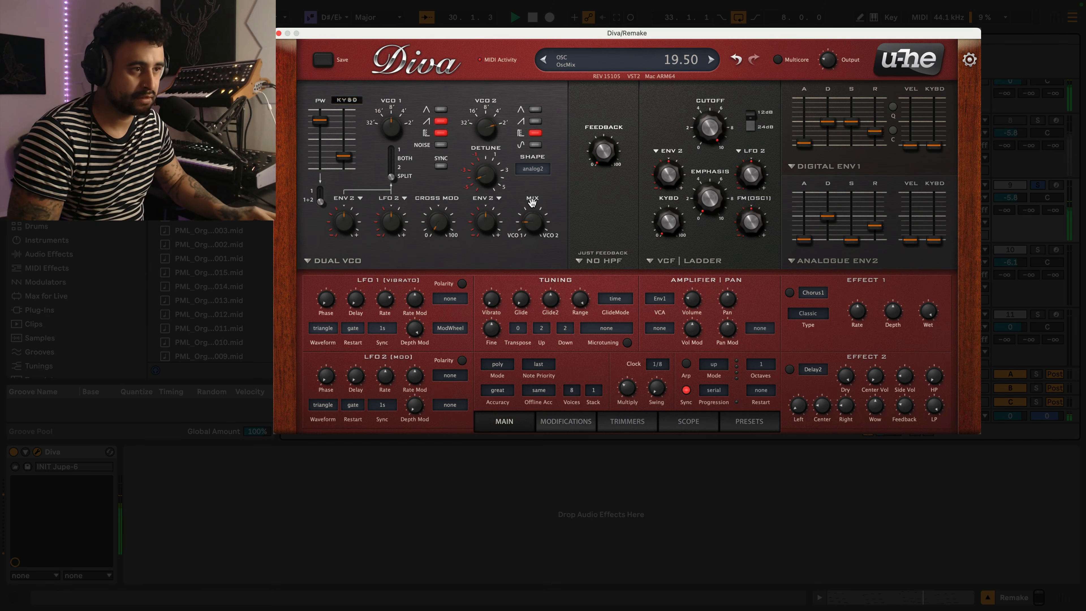
pyautogui.moveTo(532, 202); pyautogui.dragTo(531, 203)
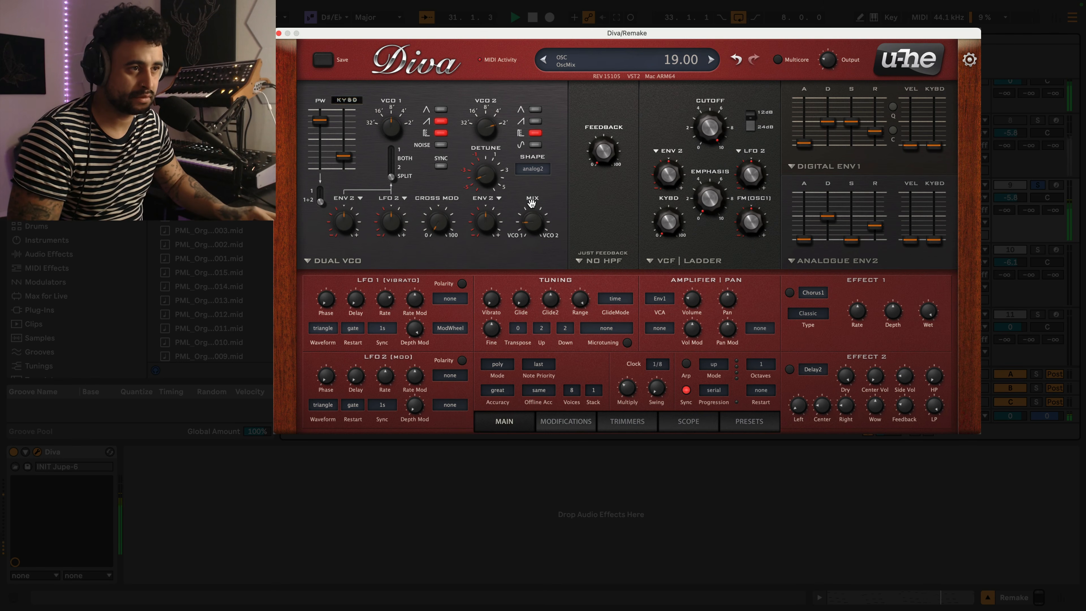
pyautogui.press('space')
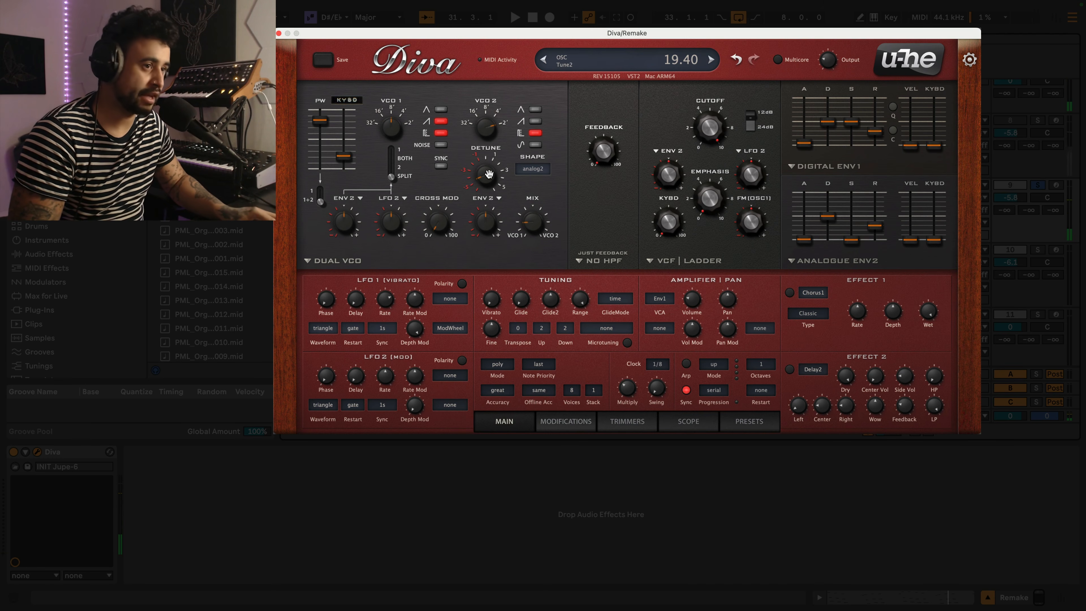
# - Set VCO 2's detune so that its tuning is exactly 24.00, and audition the result
pyautogui.moveTo(491, 182); pyautogui.dragTo(491, 173)
pyautogui.press('space')
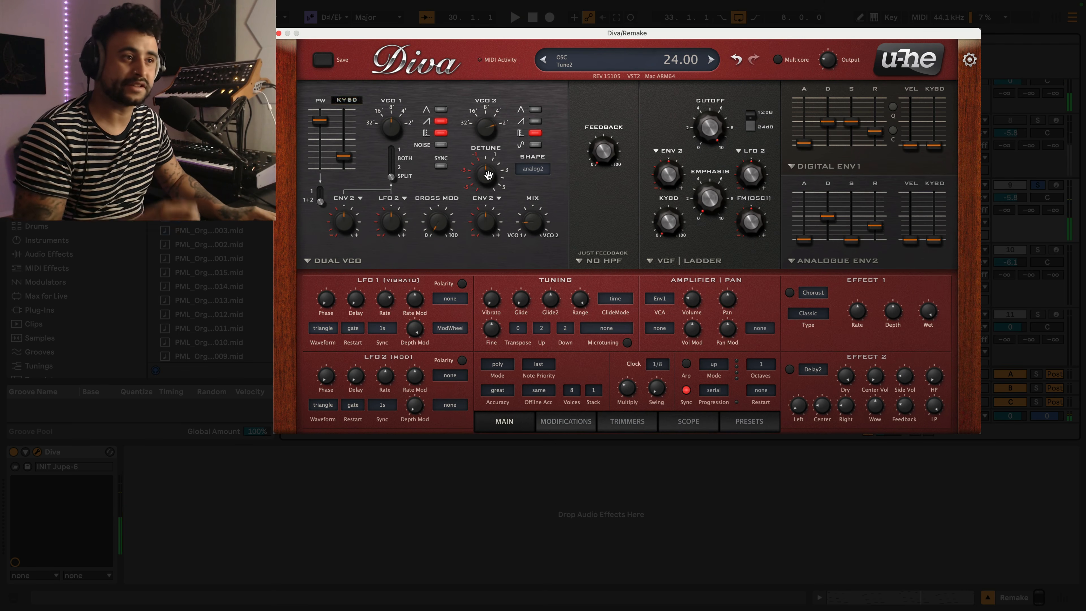
# - Sweep VCO 2's detune to a tuning of about 19.48 while auditioning the loop, and set the oscillators' pitch modulation routing to 1
pyautogui.moveTo(488, 174); pyautogui.dragTo(493, 139)
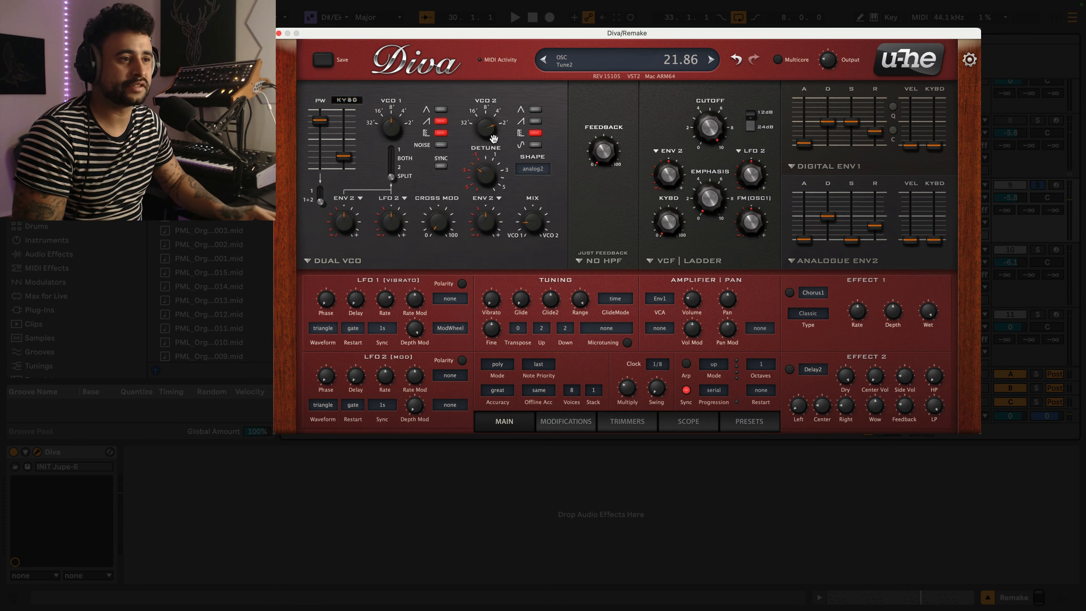
pyautogui.moveTo(481, 185); pyautogui.dragTo(515, 349)
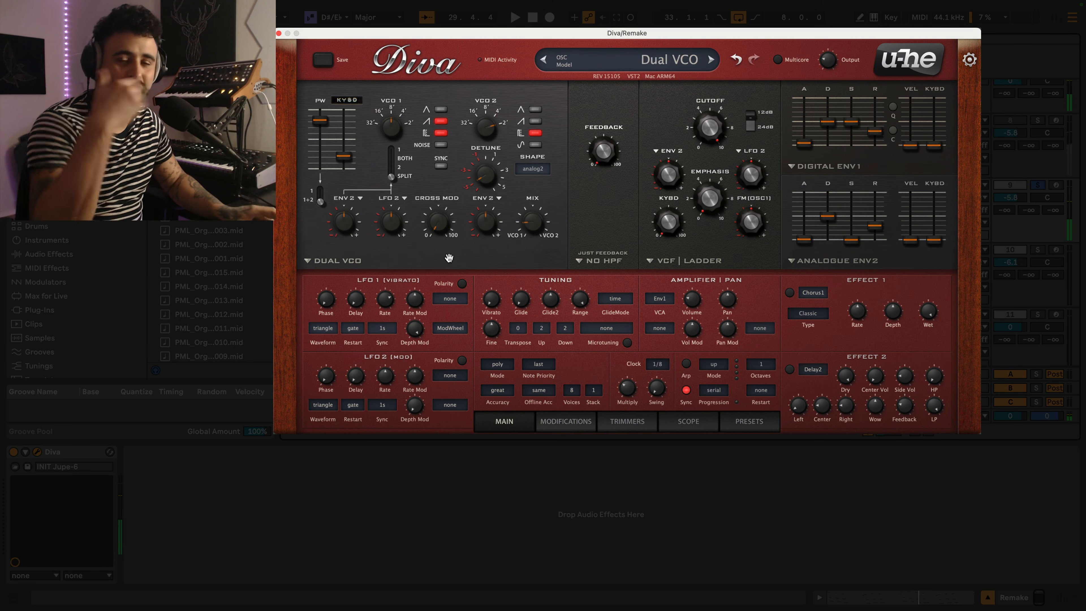
pyautogui.moveTo(481, 177); pyautogui.dragTo(481, 149)
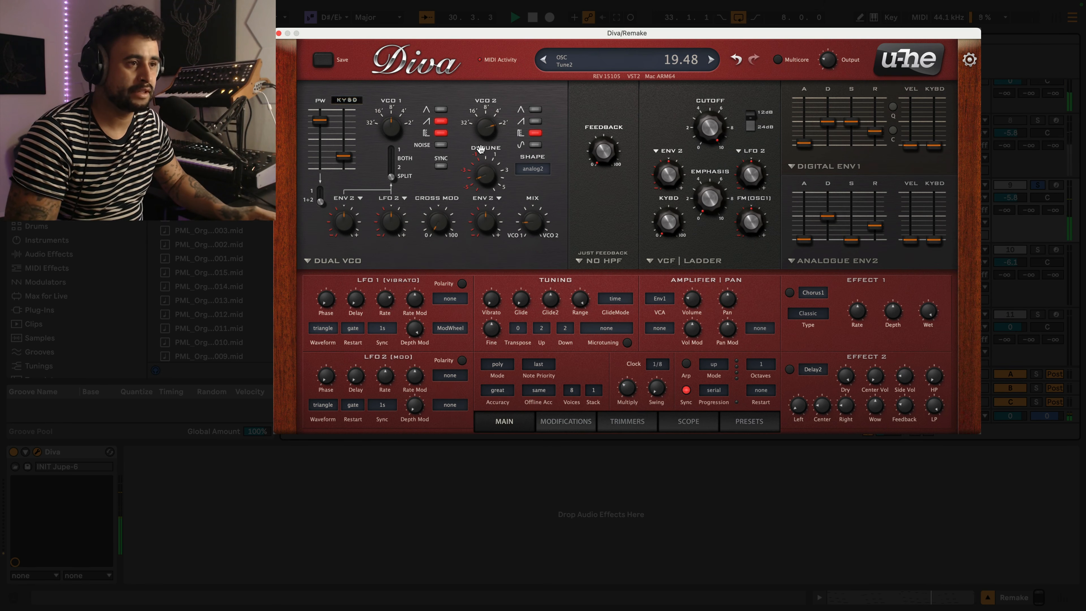
pyautogui.press('space')
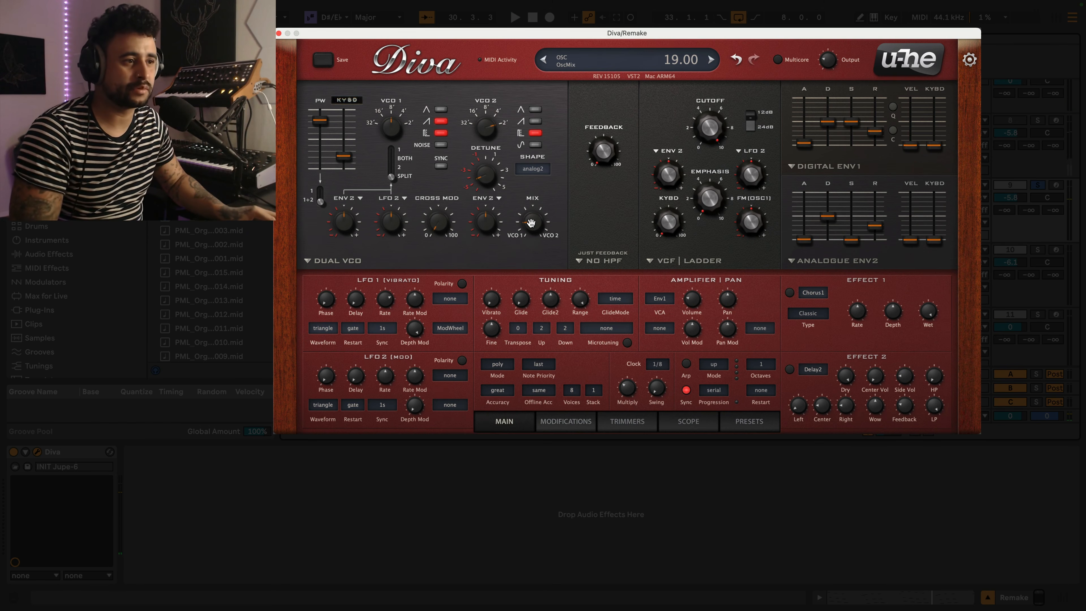
pyautogui.moveTo(531, 220); pyautogui.dragTo(530, 224)
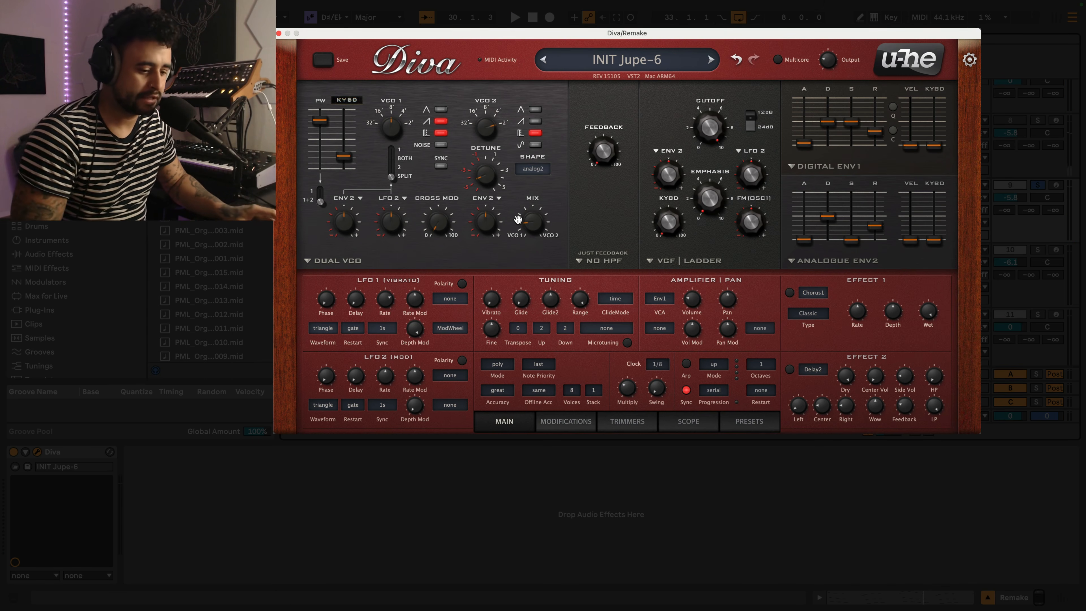
pyautogui.click(391, 150)
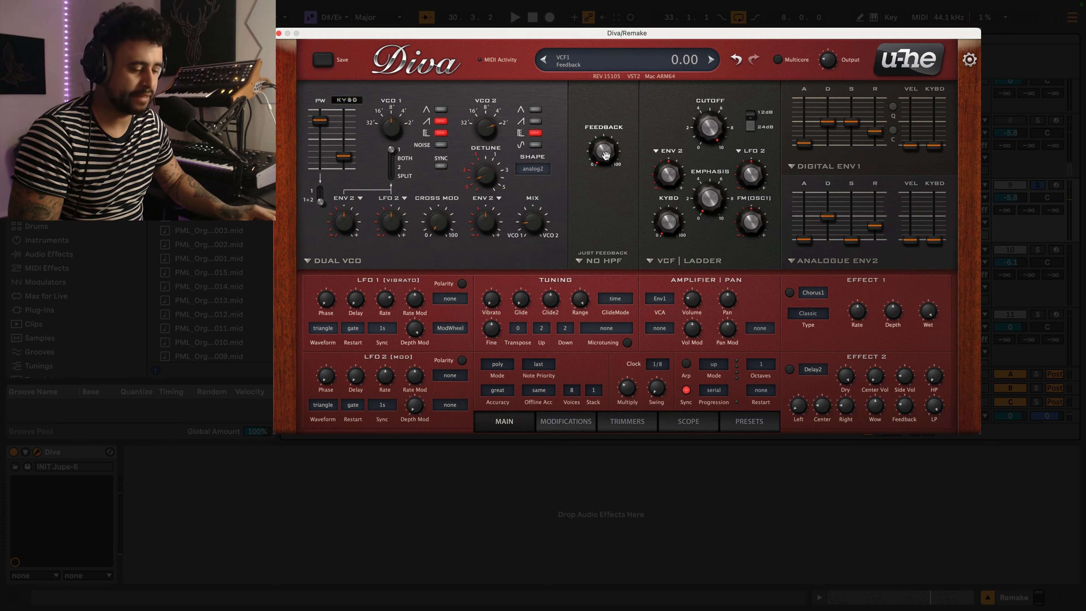
# - Try a higher feedback amount and a lower filter cutoff while auditioning the loop
pyautogui.moveTo(607, 158); pyautogui.dragTo(608, 100)
pyautogui.press('space')
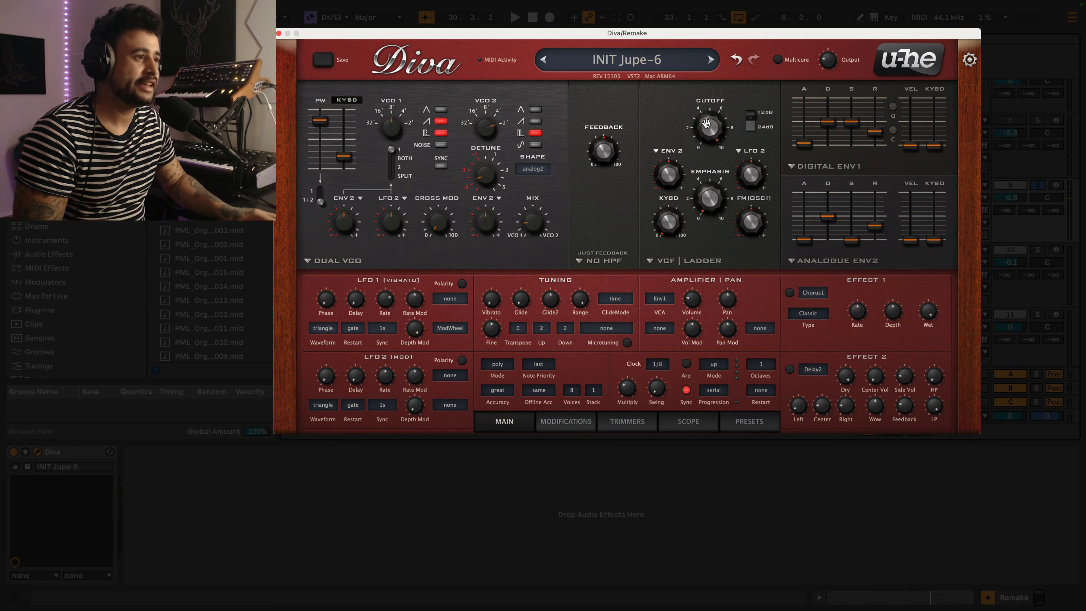
pyautogui.moveTo(706, 124); pyautogui.dragTo(716, 189)
pyautogui.press('space')
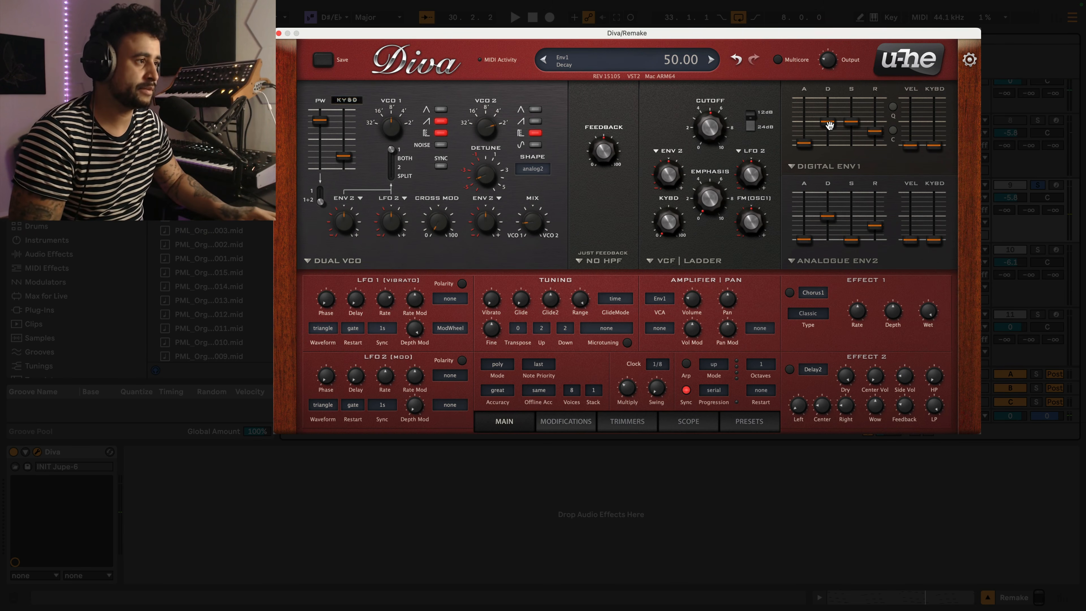
# - Shape Env 1 with a shorter decay, a sustain of 100.00 and a longer release while auditioning the loop
pyautogui.moveTo(829, 125); pyautogui.dragTo(863, 114)
pyautogui.press('space')
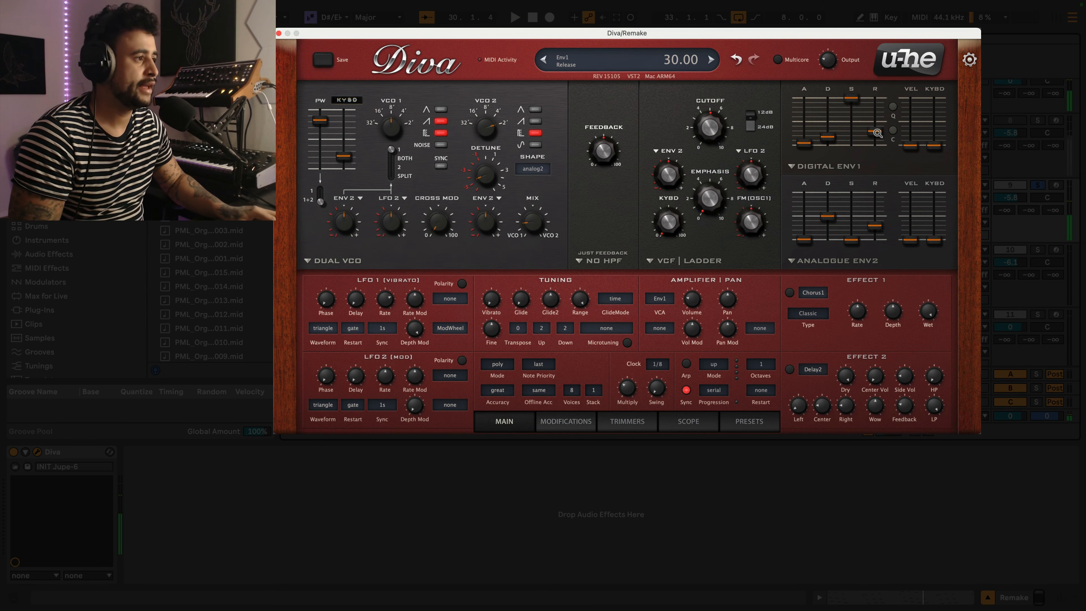
pyautogui.moveTo(877, 133); pyautogui.dragTo(875, 125)
pyautogui.press('space')
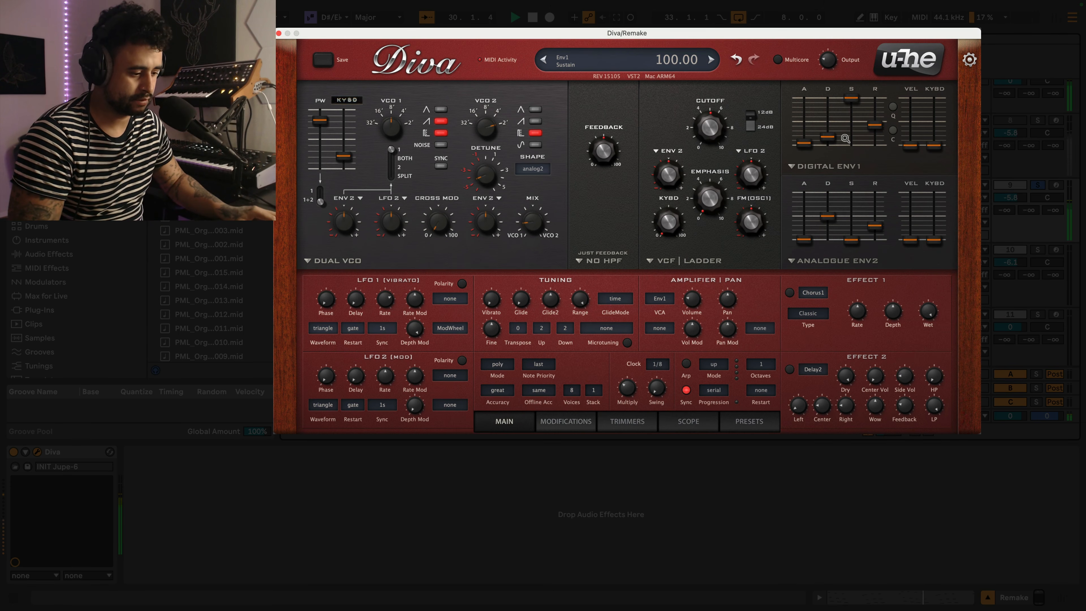
pyautogui.press('space')
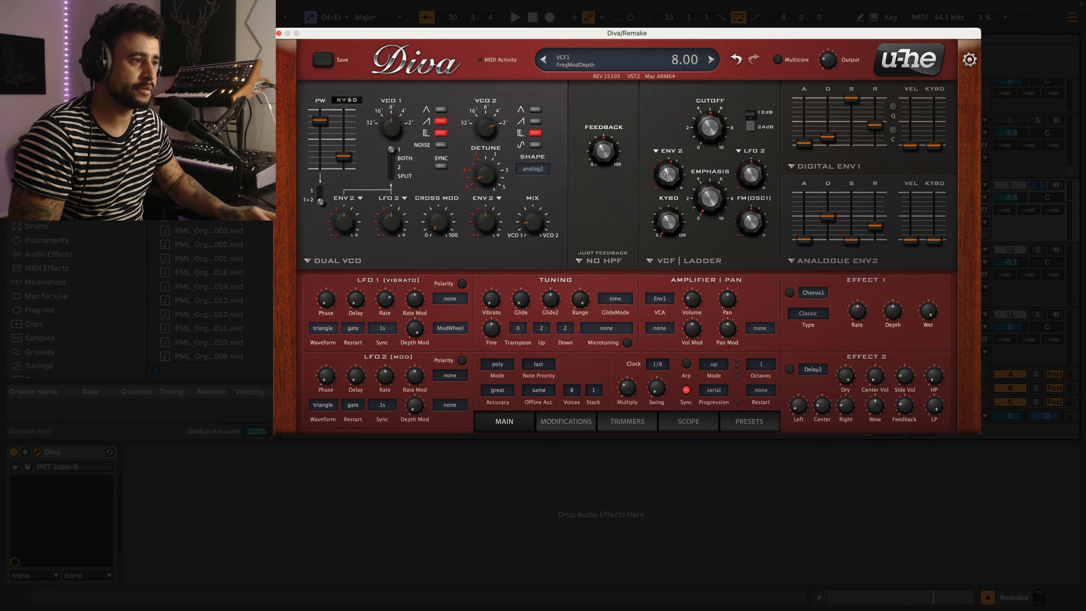
# - Set the filter cutoff's Env 2 modulation depth to 48.00 and audition the pluck
pyautogui.moveTo(664, 175); pyautogui.dragTo(660, 163)
pyautogui.press('space')
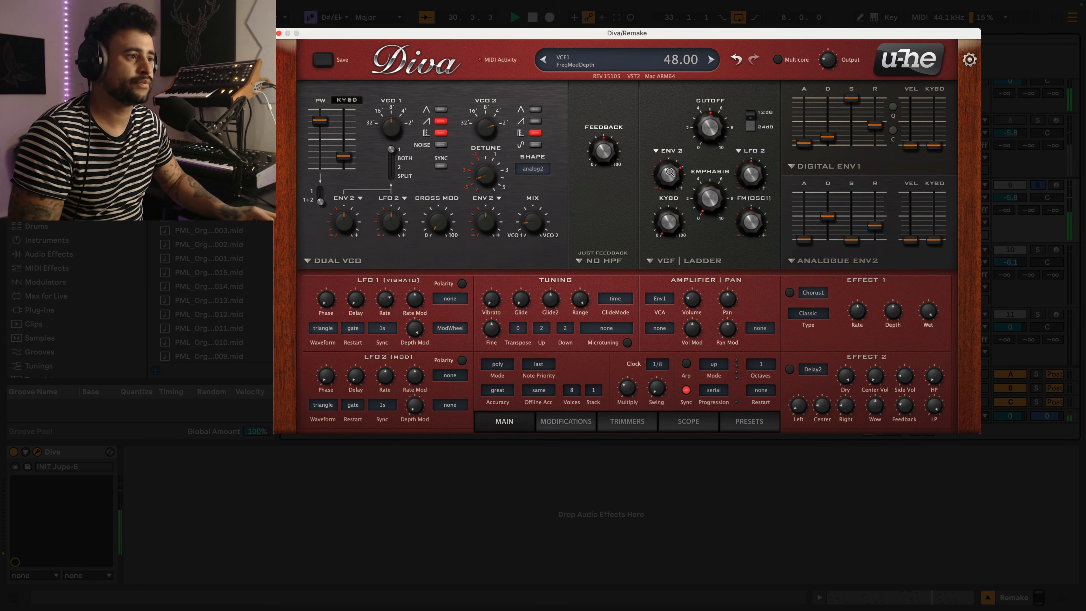
pyautogui.press('space')
# - Change the voice mode to mono and audition the loop
pyautogui.click(500, 365)
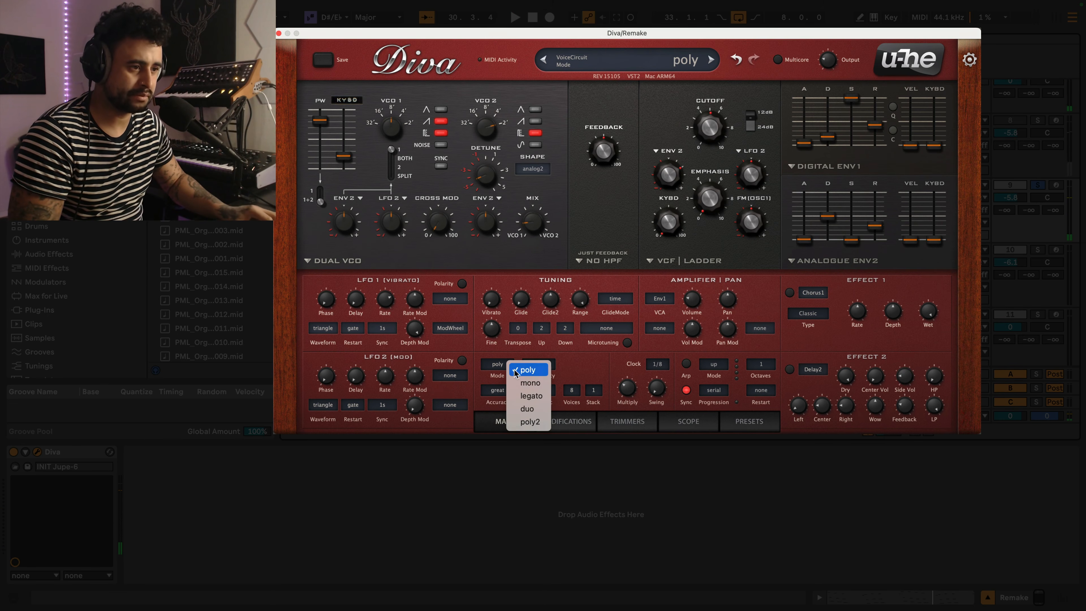
pyautogui.click(528, 382)
pyautogui.press('space')
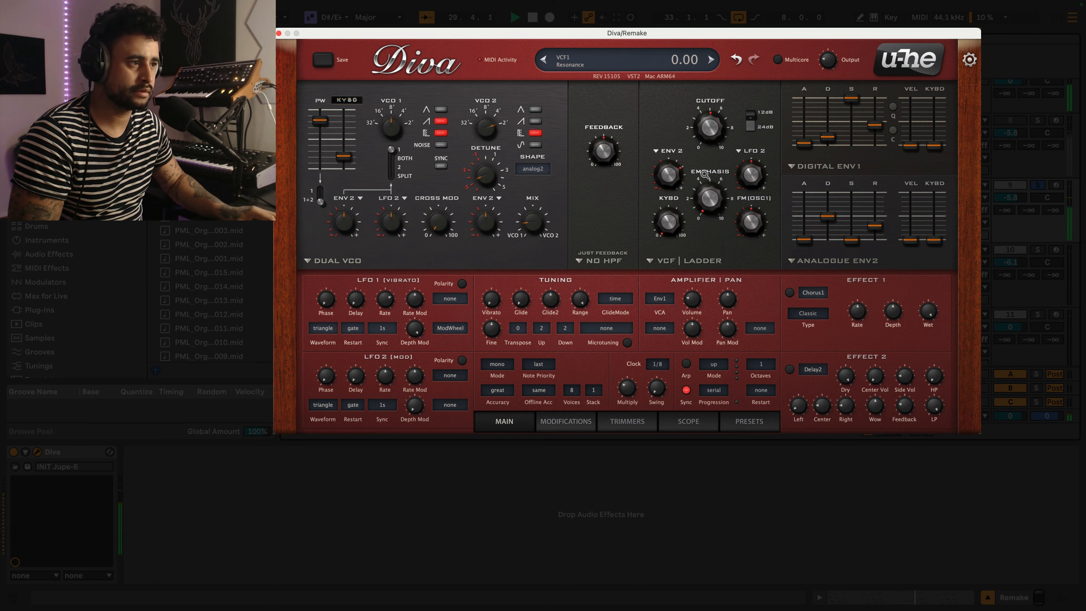
pyautogui.press('space')
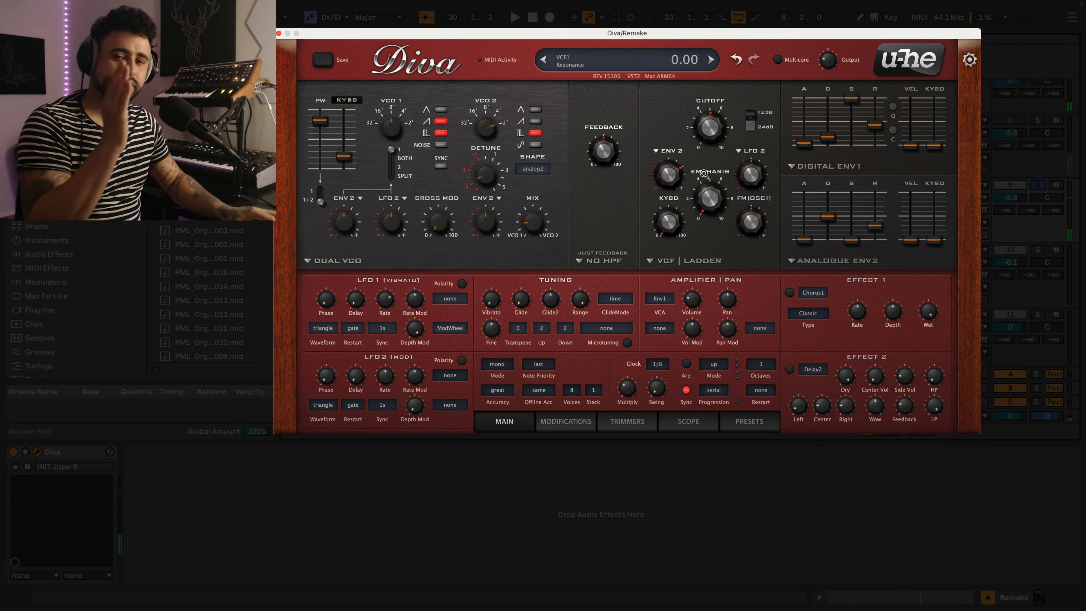
pyautogui.press('space')
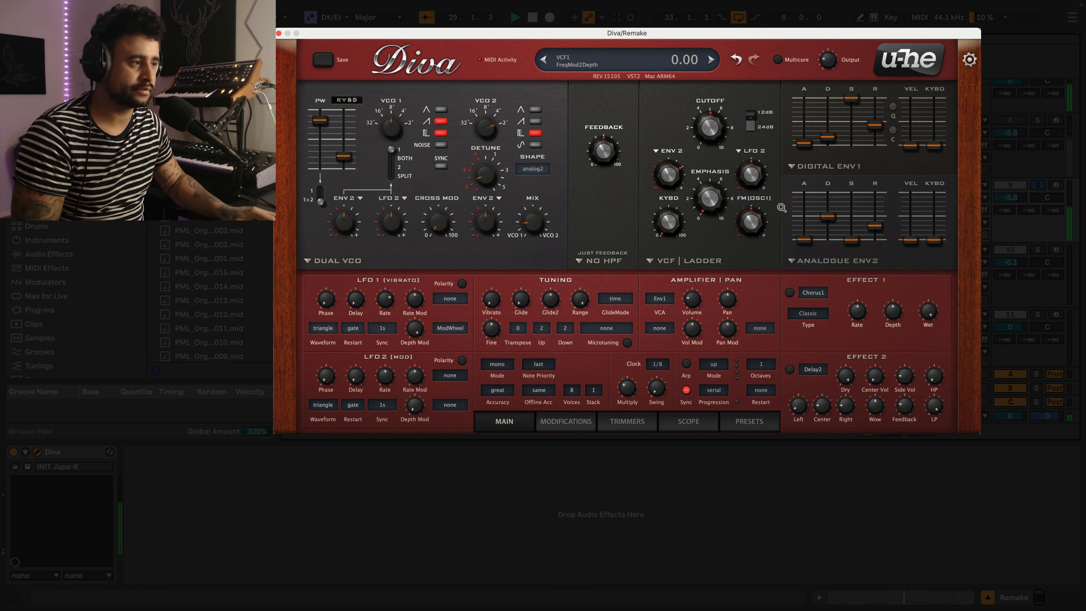
pyautogui.press('space')
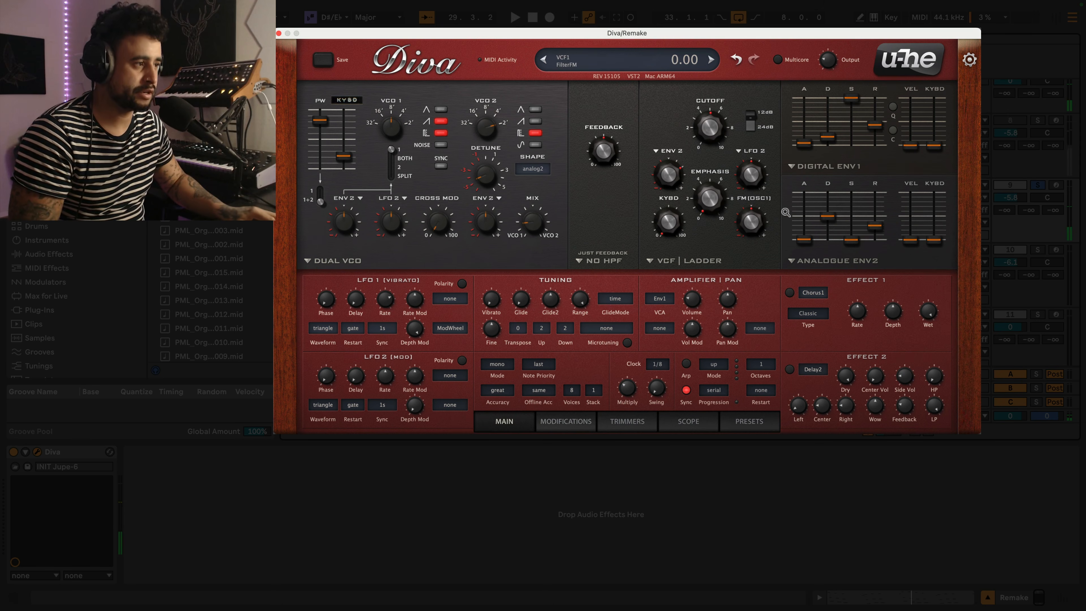
# - Lengthen Env 2's release and try more keyboard tracking on the filter while the loop plays
pyautogui.moveTo(875, 226); pyautogui.dragTo(878, 202)
pyautogui.press('space')
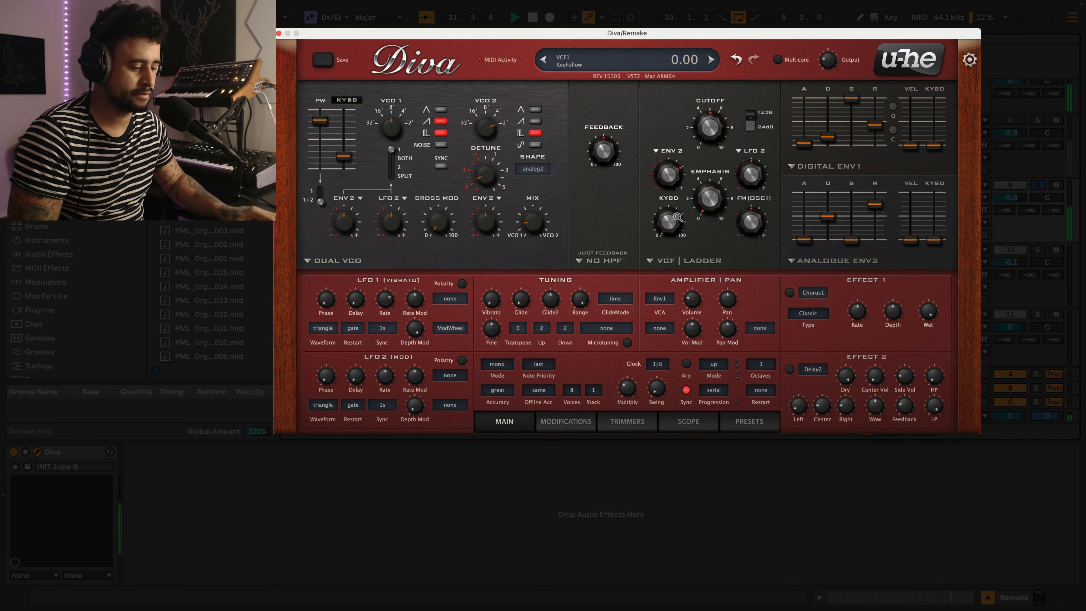
pyautogui.moveTo(677, 221); pyautogui.dragTo(674, 140)
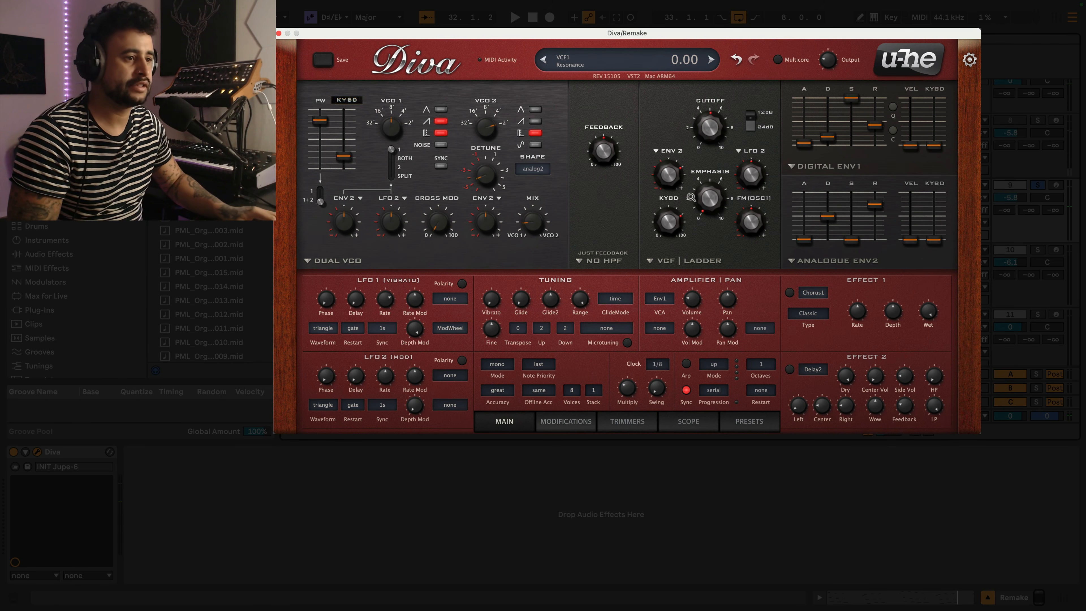
# - Load Delay1 into Effect 1 and switch the effect on
pyautogui.click(810, 293)
pyautogui.click(821, 342)
pyautogui.click(789, 293)
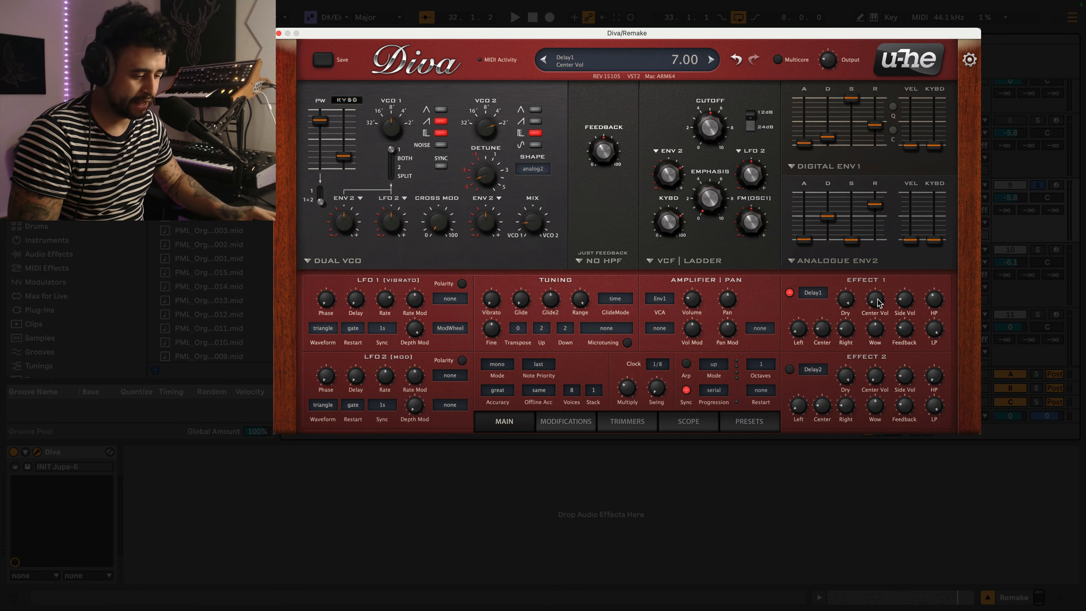
# - Lower Delay1's center volume and raise its side volume, auditioning the loop
pyautogui.moveTo(877, 303)
pyautogui.mouseDown()
pyautogui.moveTo(892, 304)
pyautogui.moveTo(880, 312)
pyautogui.mouseUp()
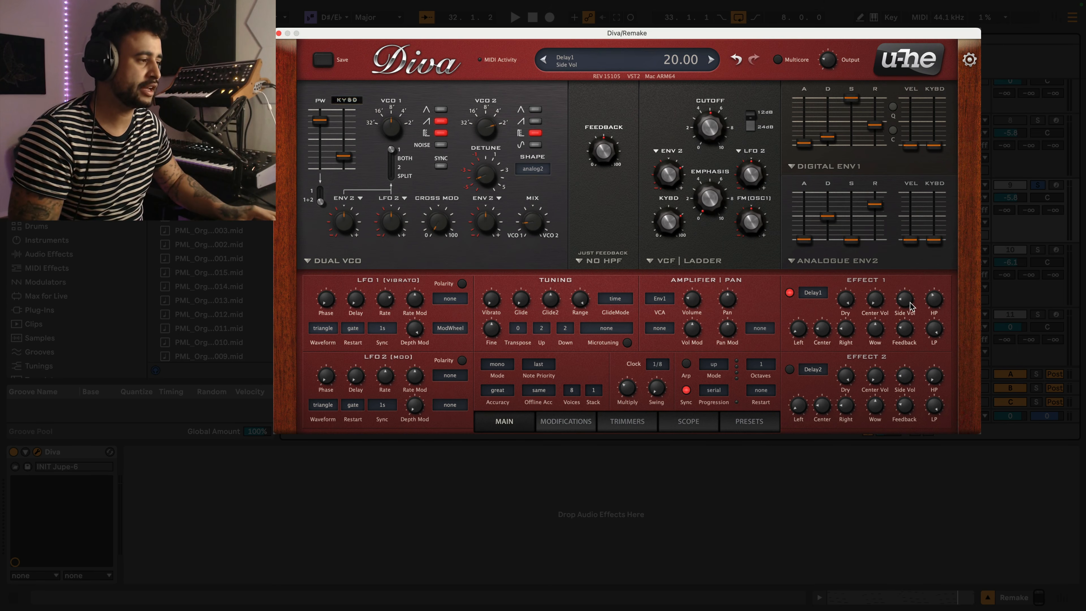
pyautogui.moveTo(909, 302); pyautogui.dragTo(911, 244)
pyautogui.press('space')
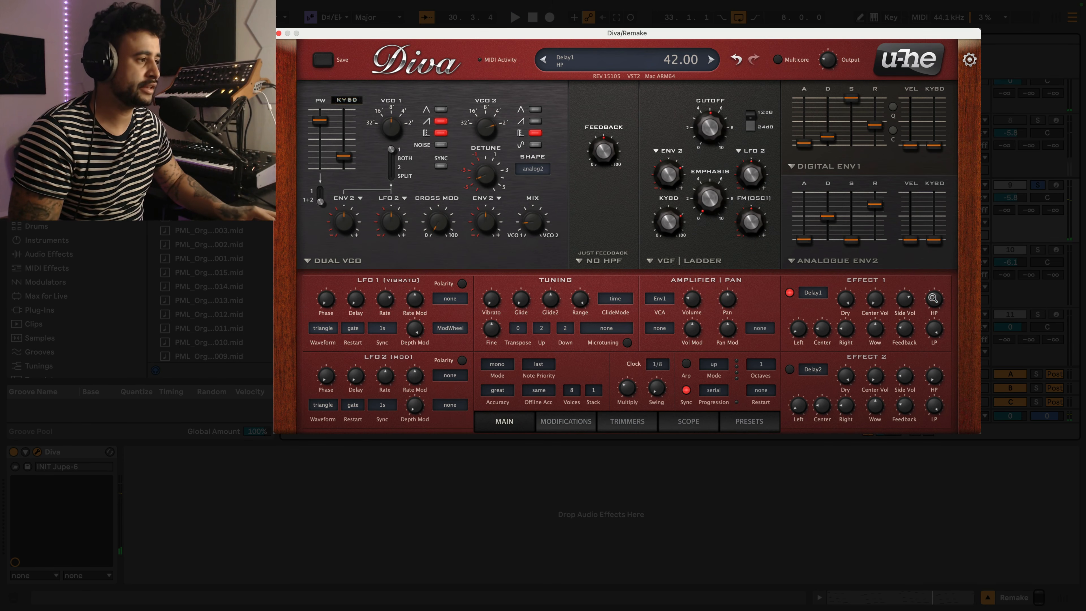
# - Set Delay1's high-pass filter to 48.00 and its low-pass filter to about 61.50
pyautogui.moveTo(932, 300); pyautogui.dragTo(932, 292)
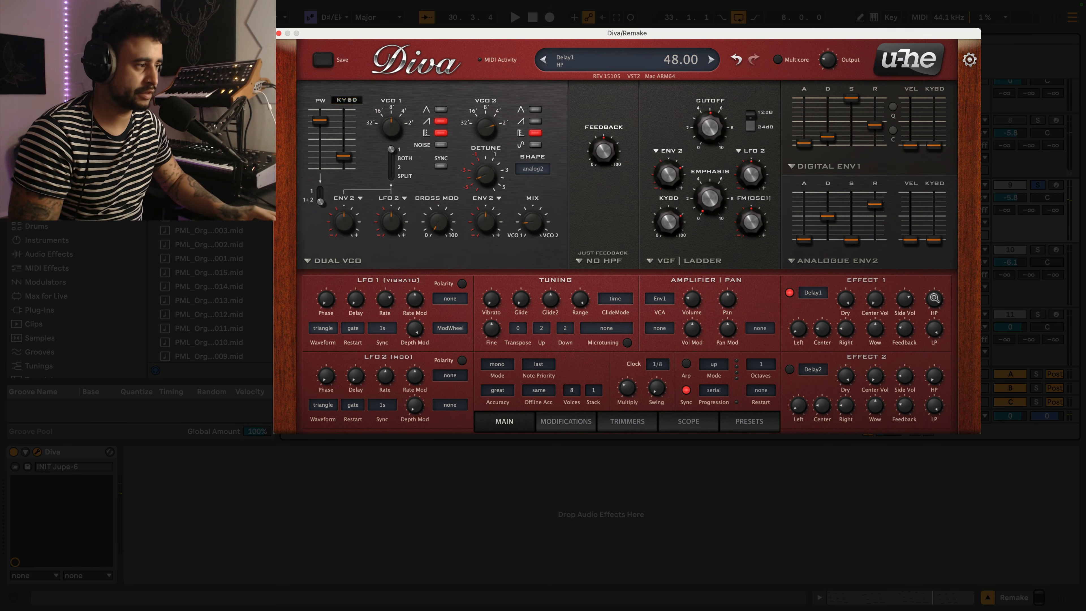
pyautogui.moveTo(935, 340); pyautogui.dragTo(933, 378)
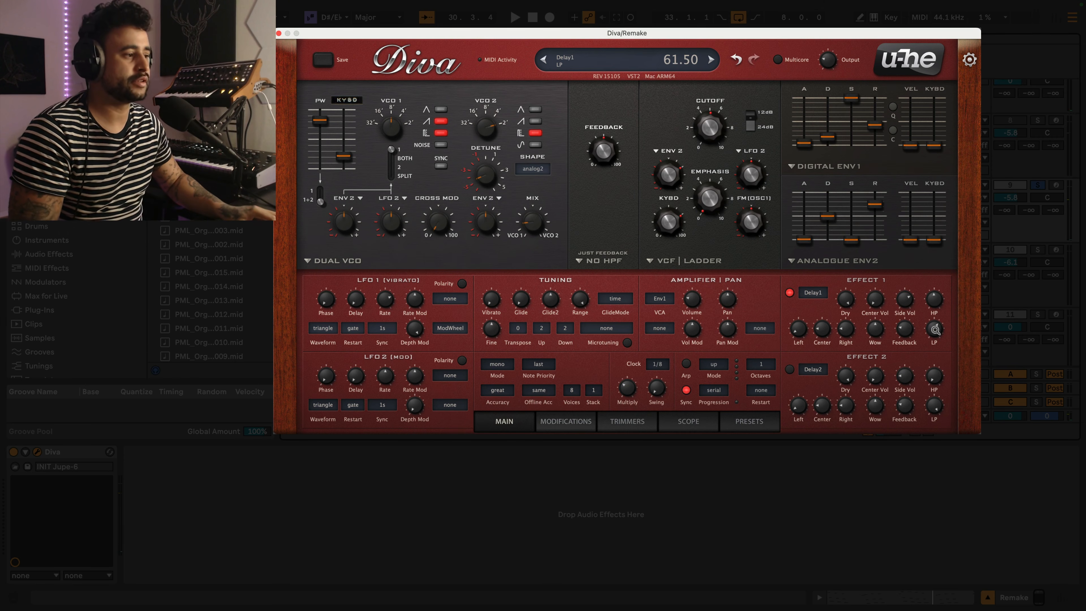
pyautogui.moveTo(936, 329); pyautogui.dragTo(935, 330)
# - Raise Delay1's feedback above 25.00 and lower its wow amount while auditioning the loop
pyautogui.press('space')
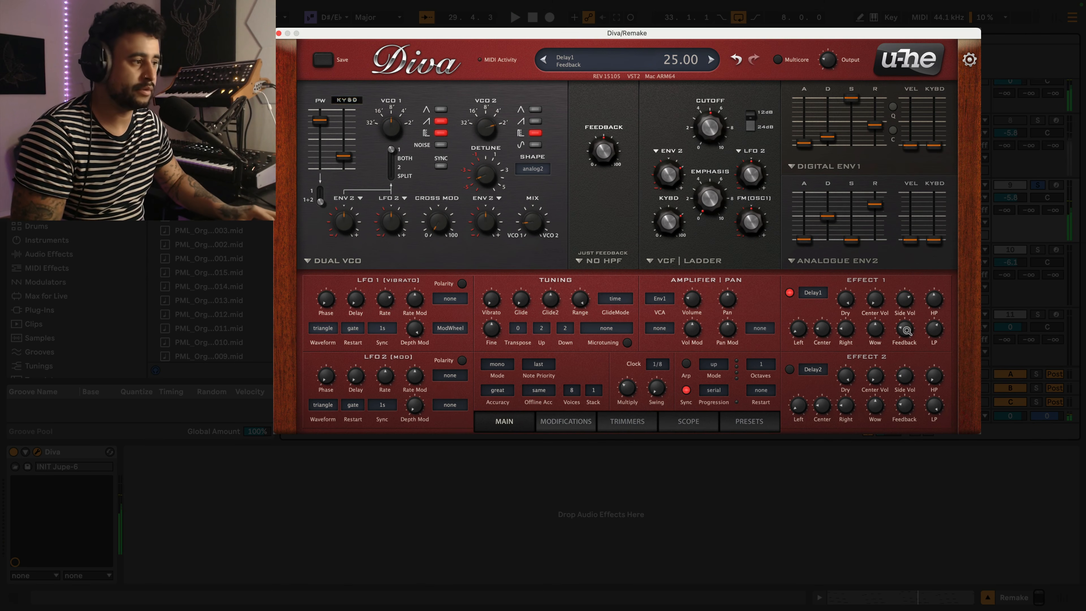
pyautogui.moveTo(907, 327); pyautogui.dragTo(906, 267)
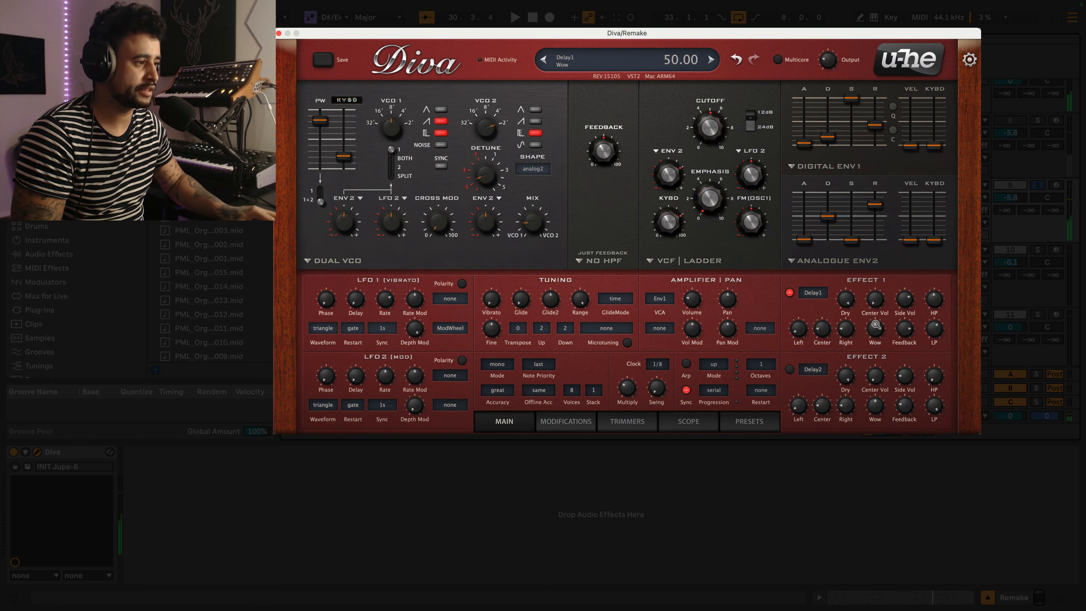
pyautogui.moveTo(875, 328); pyautogui.dragTo(877, 342)
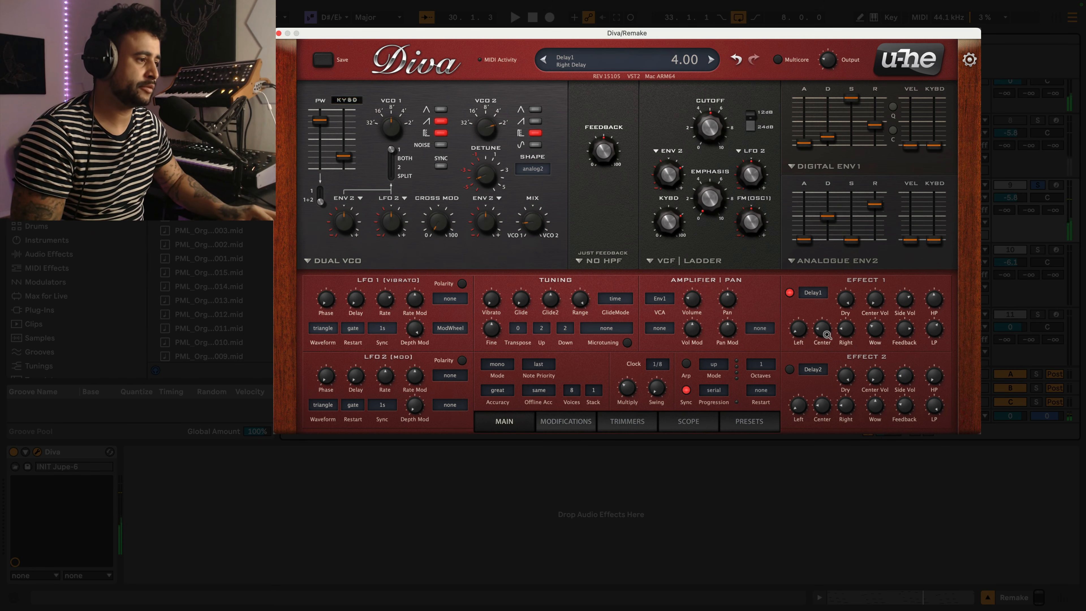
# - Set Delay1's left time to 3.20 and right time to about 2.90, and shorten the center time while auditioning
pyautogui.moveTo(799, 331); pyautogui.dragTo(798, 328)
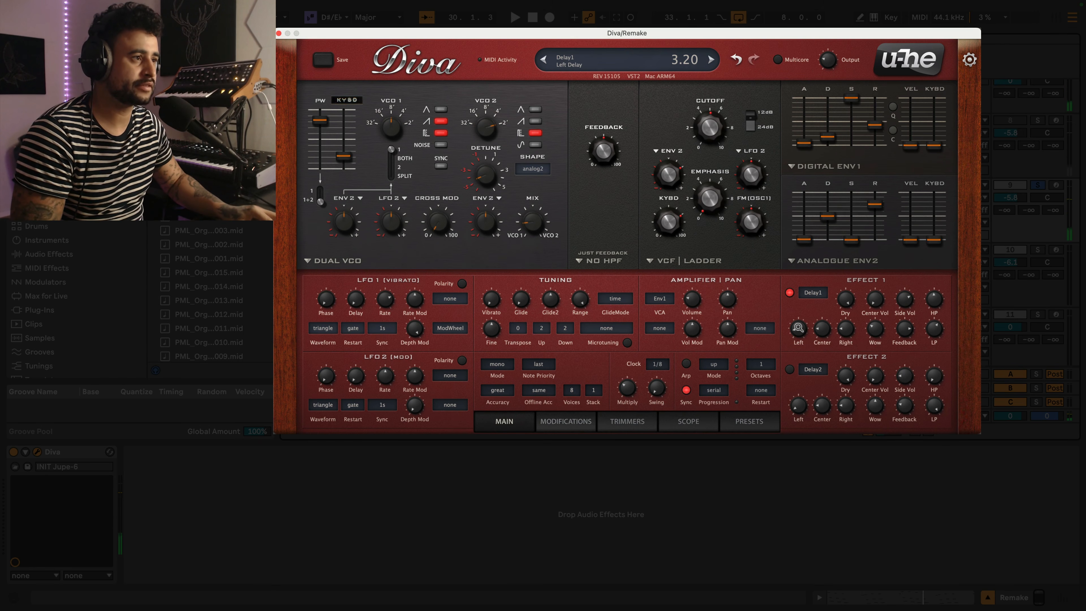
pyautogui.press('space')
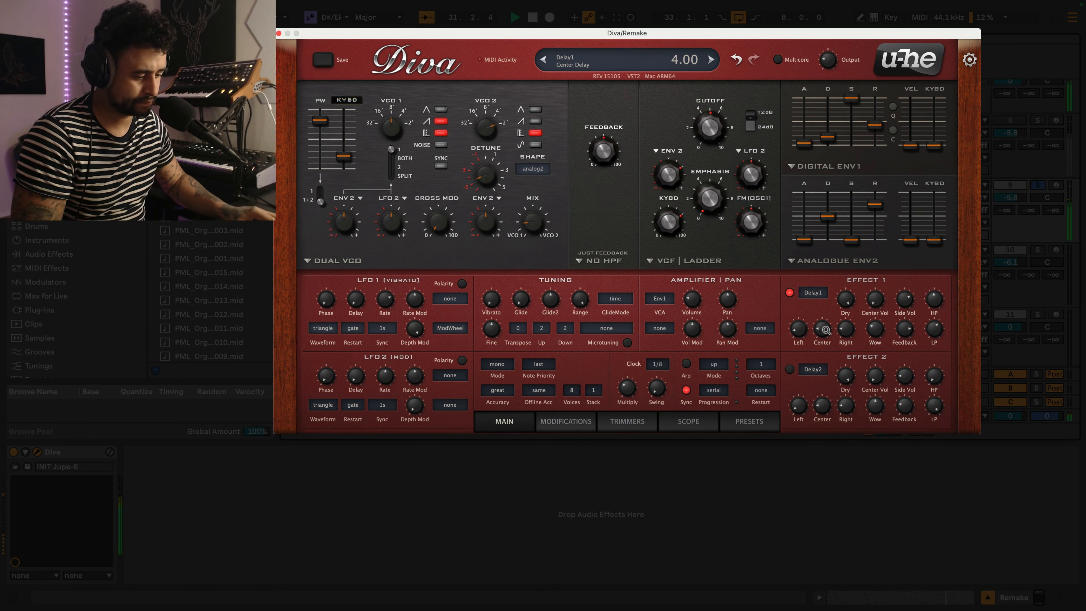
pyautogui.moveTo(823, 329); pyautogui.dragTo(824, 337)
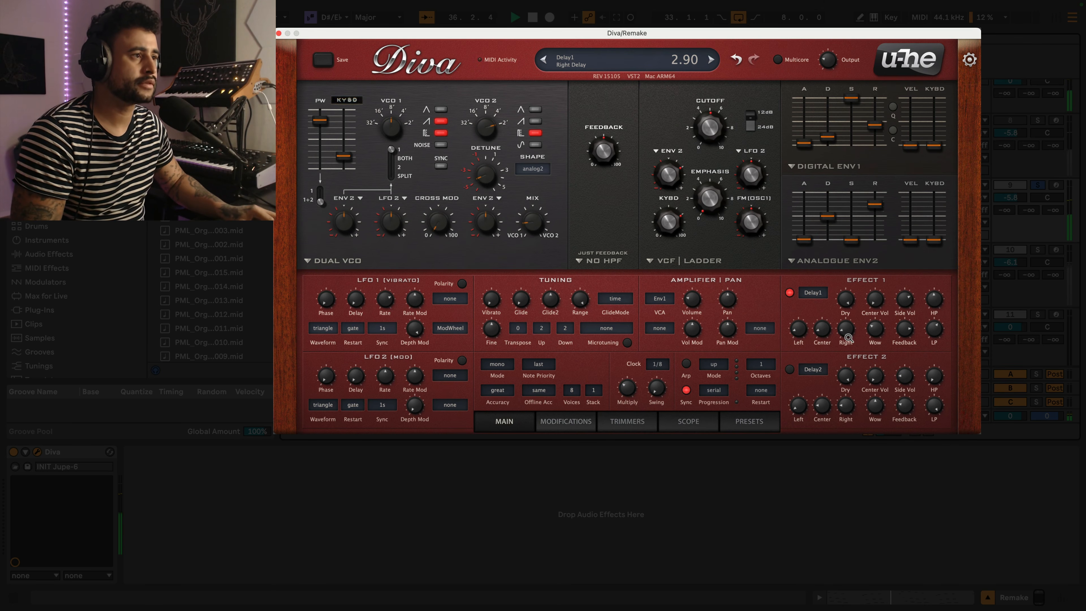
pyautogui.moveTo(848, 338); pyautogui.dragTo(848, 337)
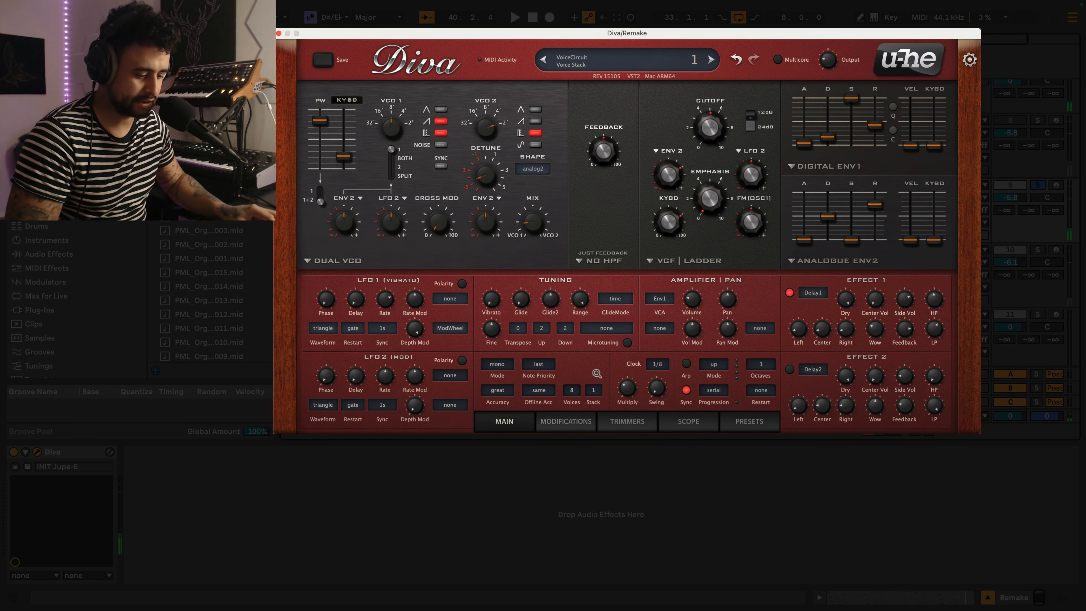
# - Set the voice stack to 2 and audition the thickened pluck
pyautogui.click(593, 391)
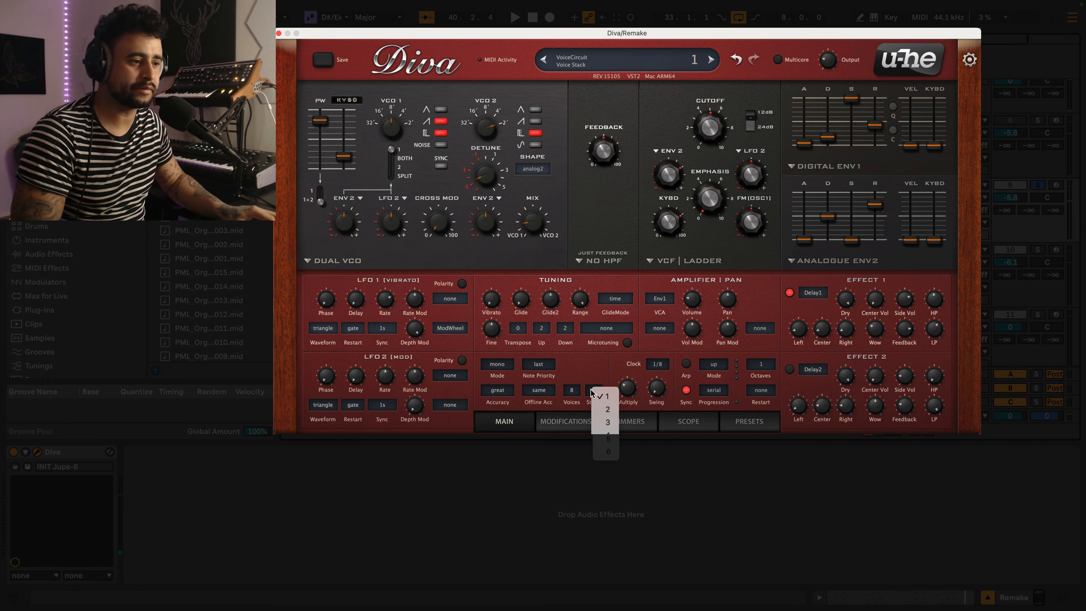
pyautogui.click(608, 408)
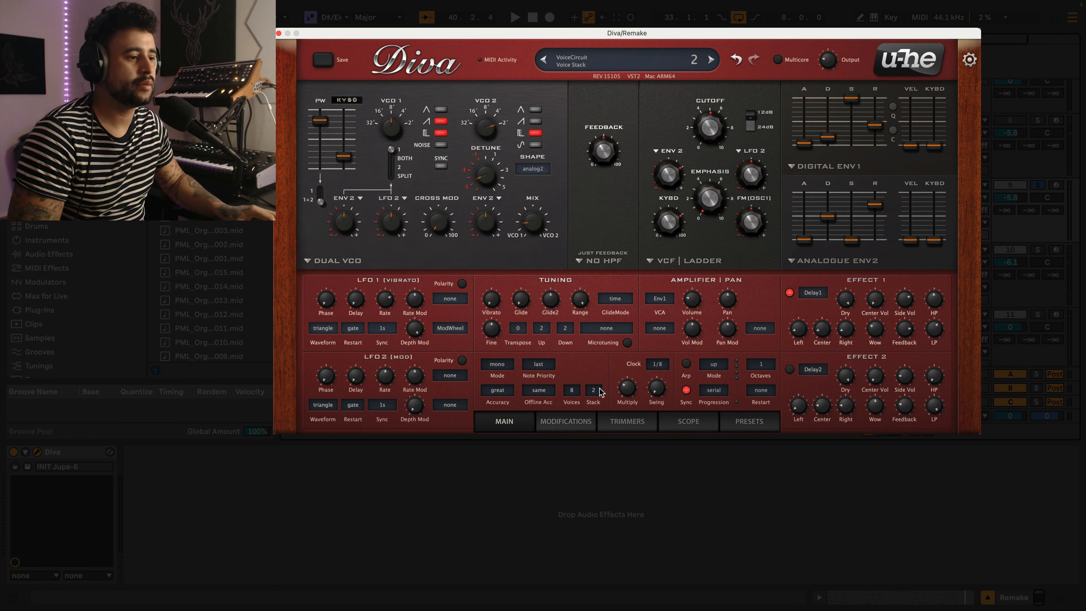
pyautogui.press('space')
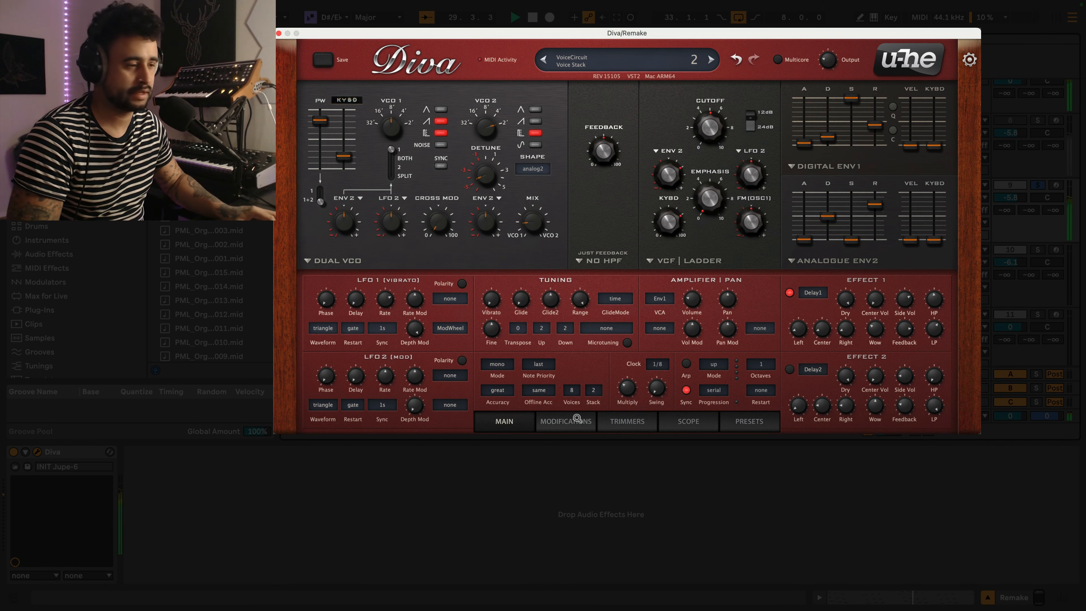
# - Assign StackIndex as the pan modulation source, try a depth of 100.00, and reduce it while auditioning the stereo spread
pyautogui.click(760, 330)
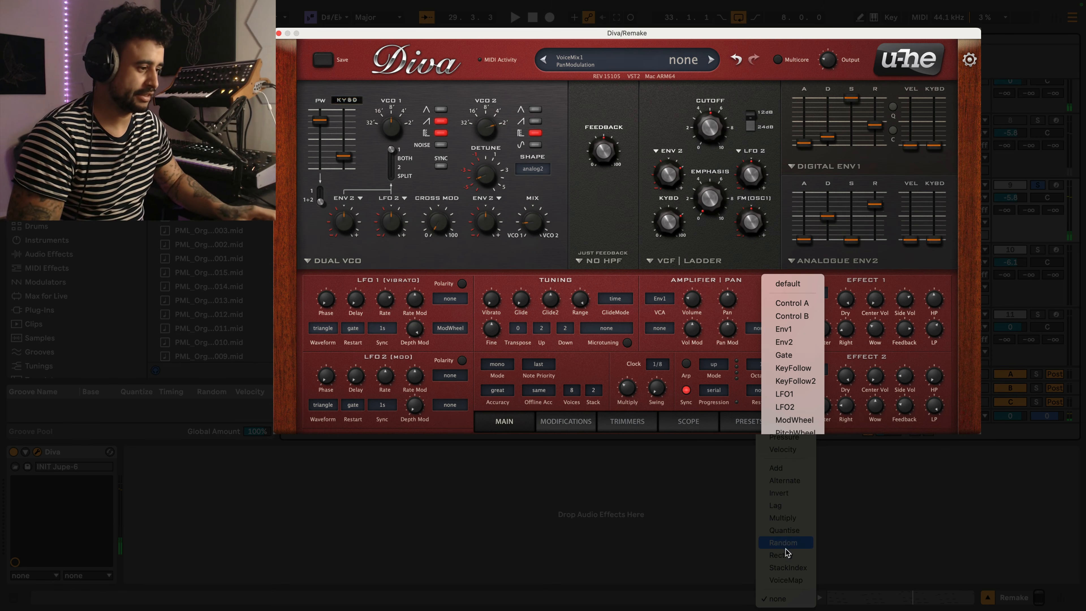
pyautogui.click(790, 568)
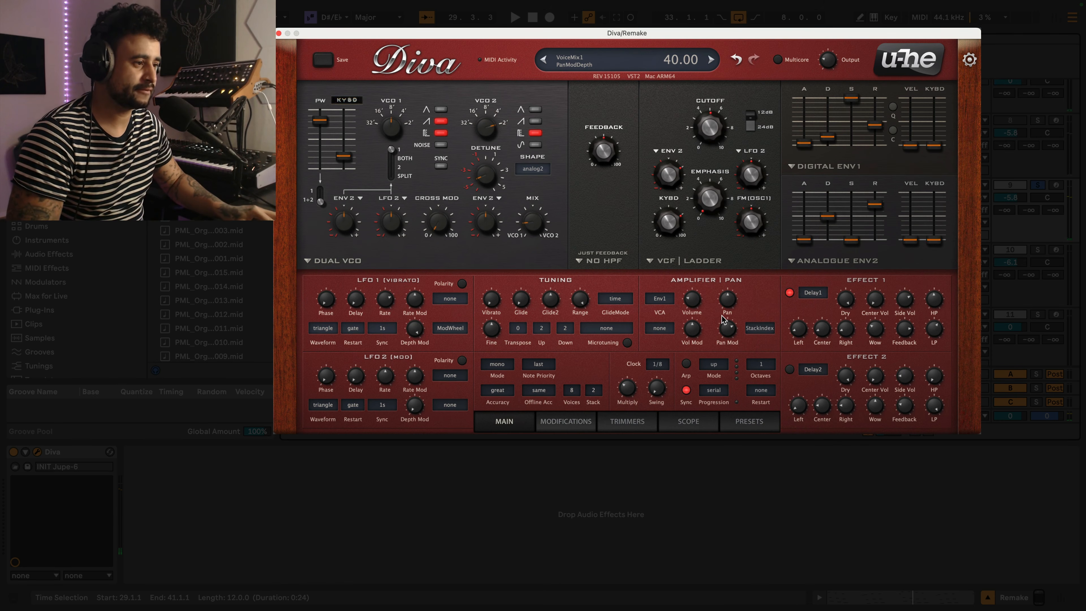
pyautogui.scroll(1, 722, 319)
pyautogui.press('space')
pyautogui.moveTo(723, 274); pyautogui.dragTo(727, 257)
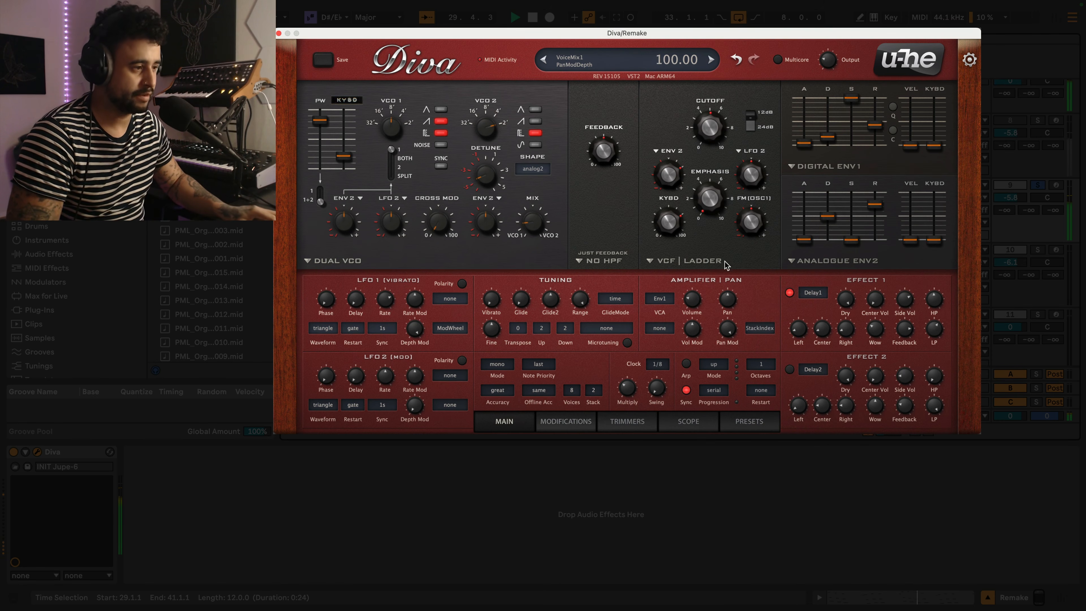
pyautogui.press('space')
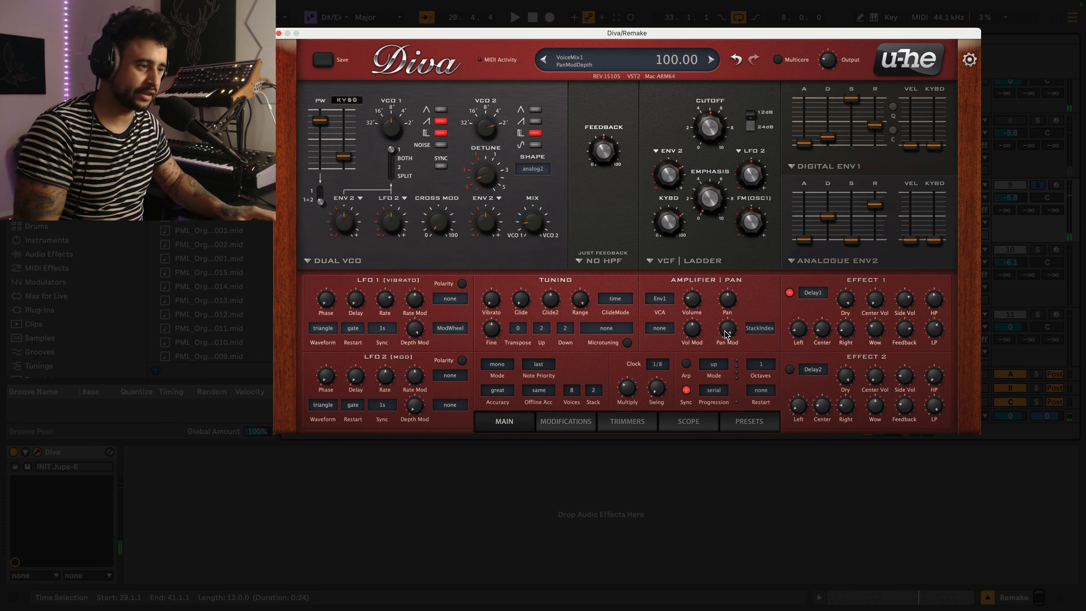
pyautogui.moveTo(725, 333); pyautogui.dragTo(727, 347)
pyautogui.press('space')
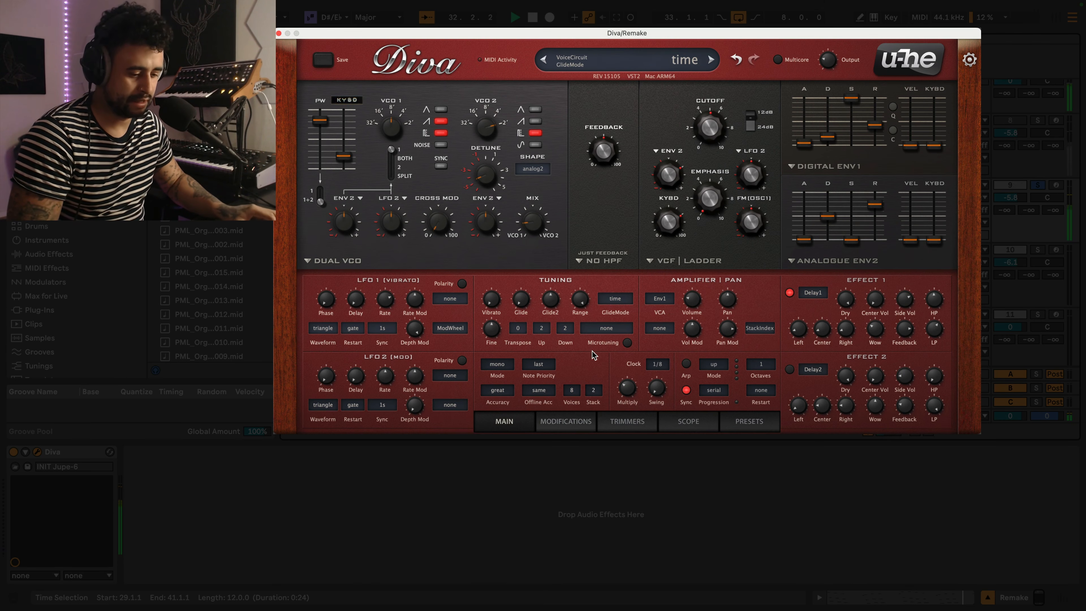
# - Set the Feedback Mod source to KeyFollow and raise its modulation depth, auditioning the pluck
pyautogui.click(565, 421)
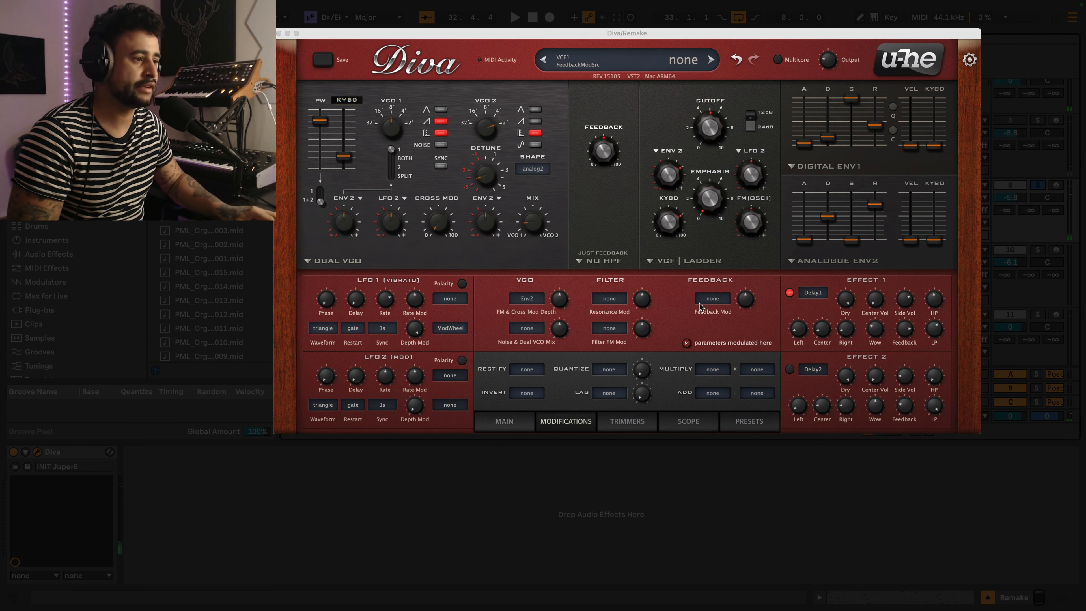
pyautogui.click(710, 298)
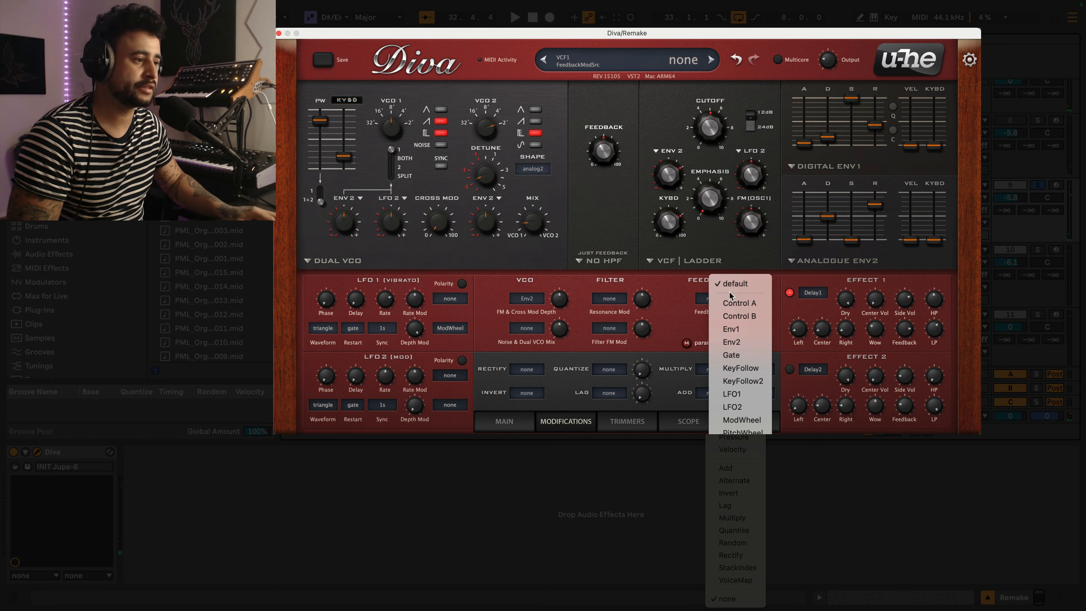
pyautogui.click(729, 371)
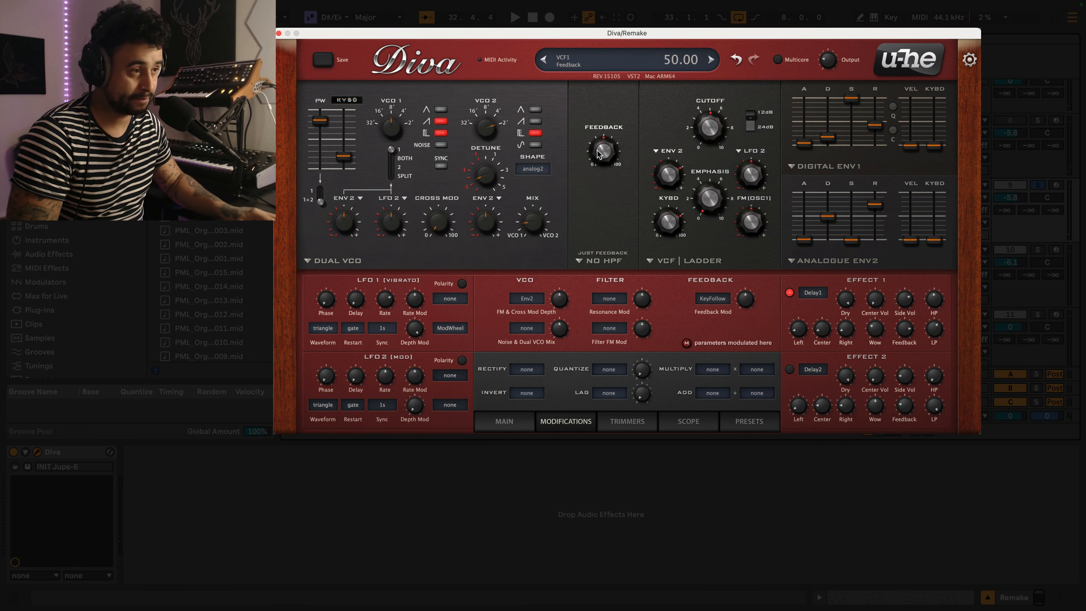
pyautogui.moveTo(743, 304); pyautogui.dragTo(736, 289)
pyautogui.press('space')
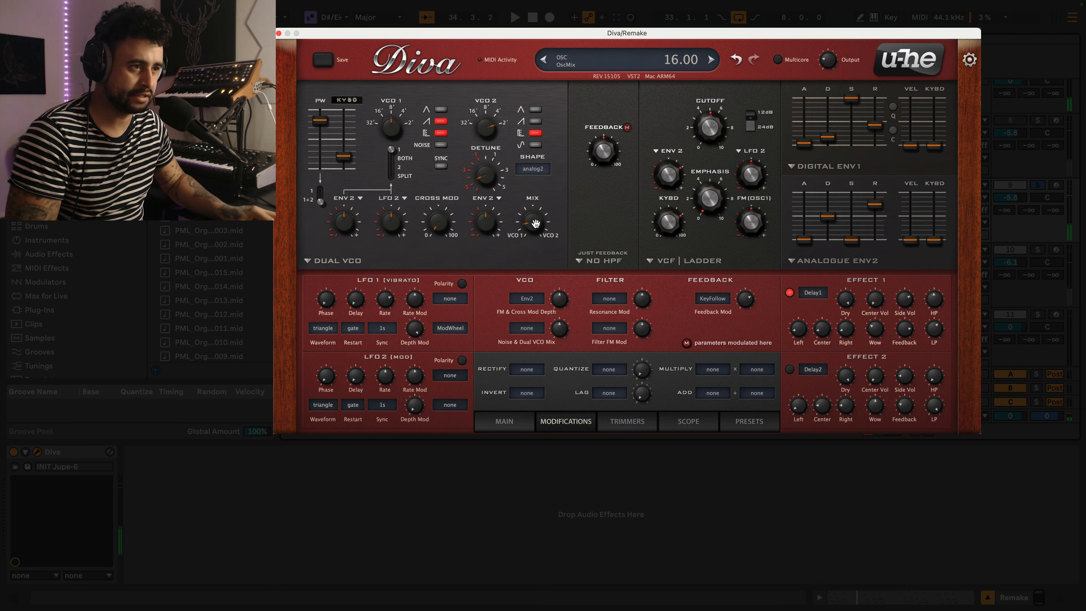
pyautogui.press('space')
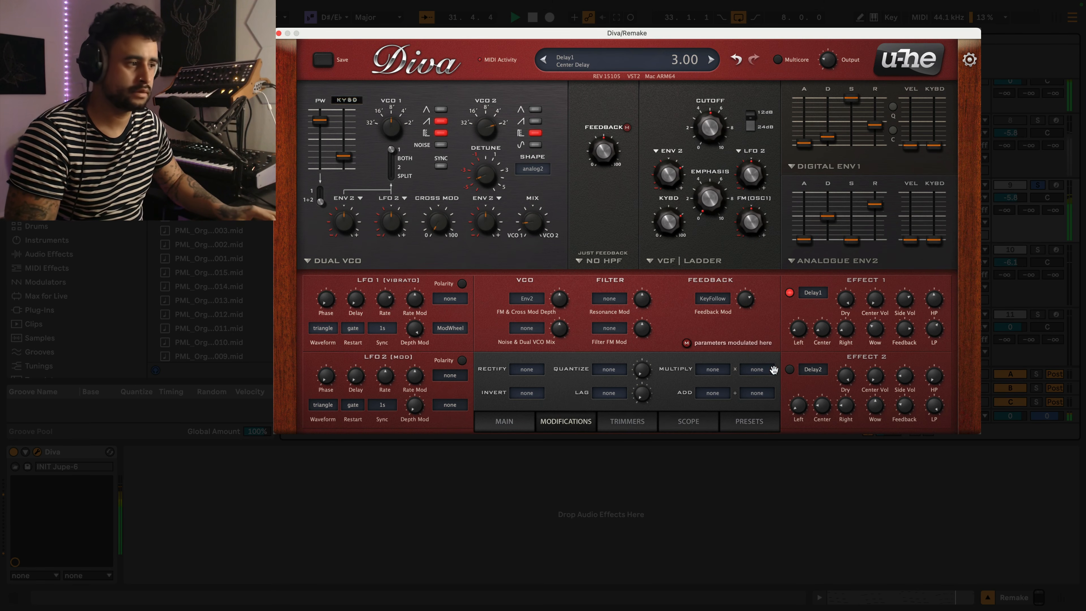
# - Lower the amplifier volume to 20.00 on the main page while auditioning the loop
pyautogui.click(504, 419)
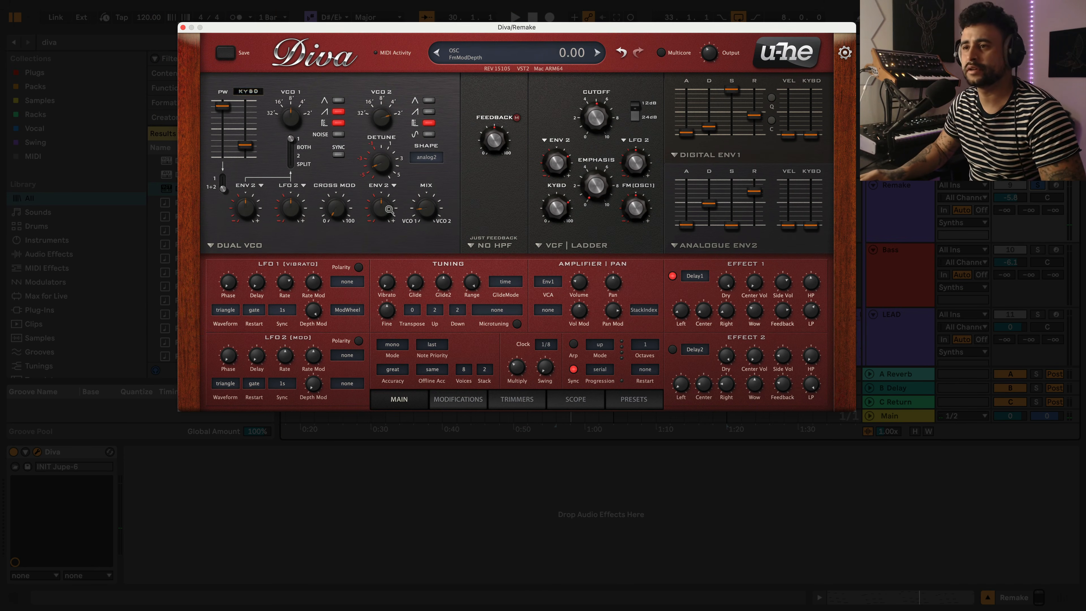
pyautogui.press('space')
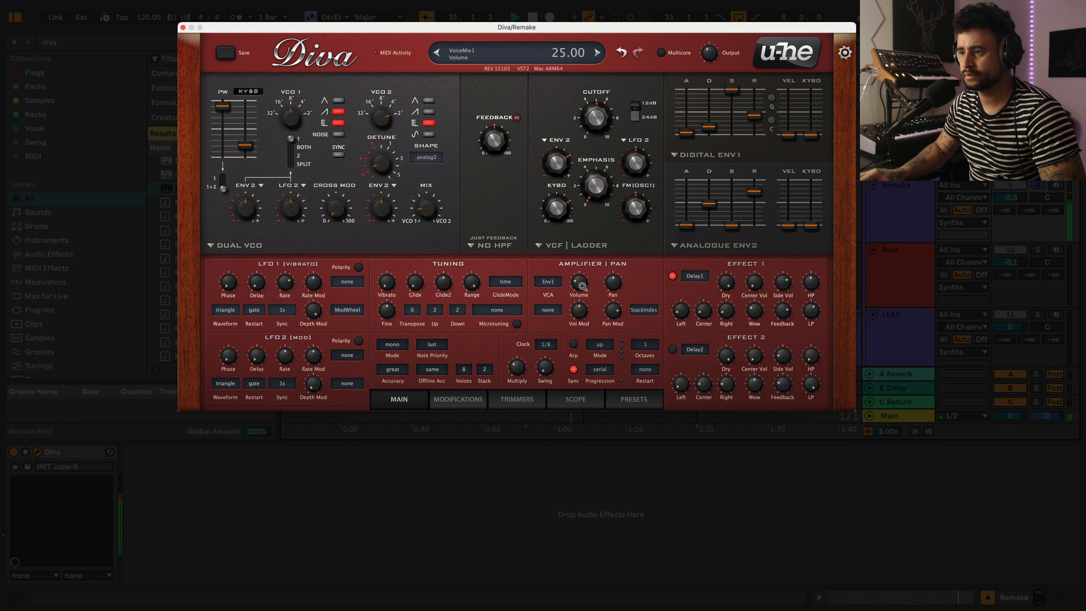
pyautogui.scroll(-5, 582, 291)
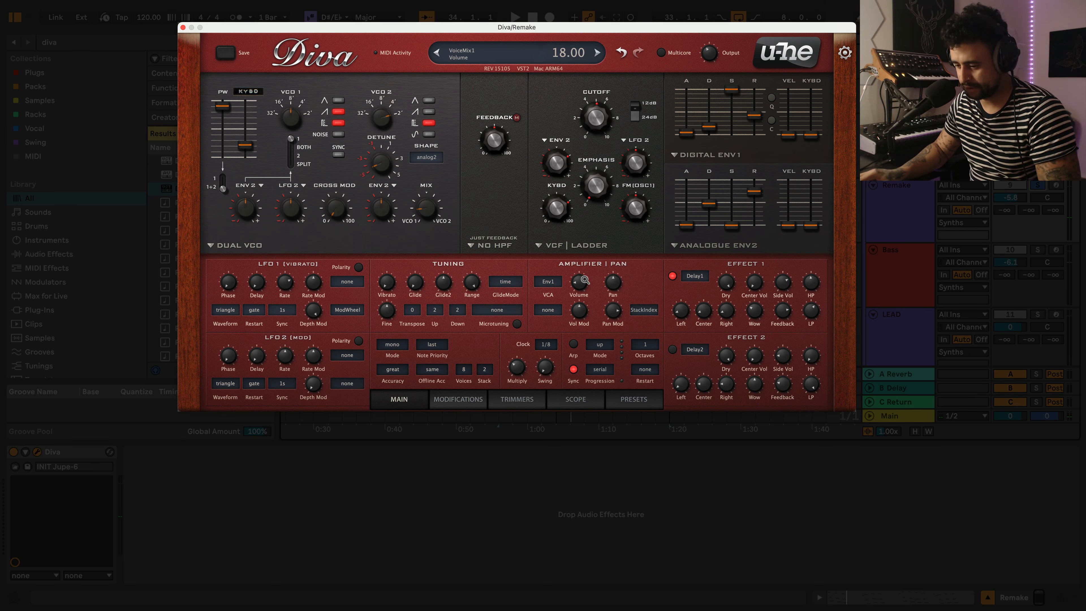
pyautogui.press('space')
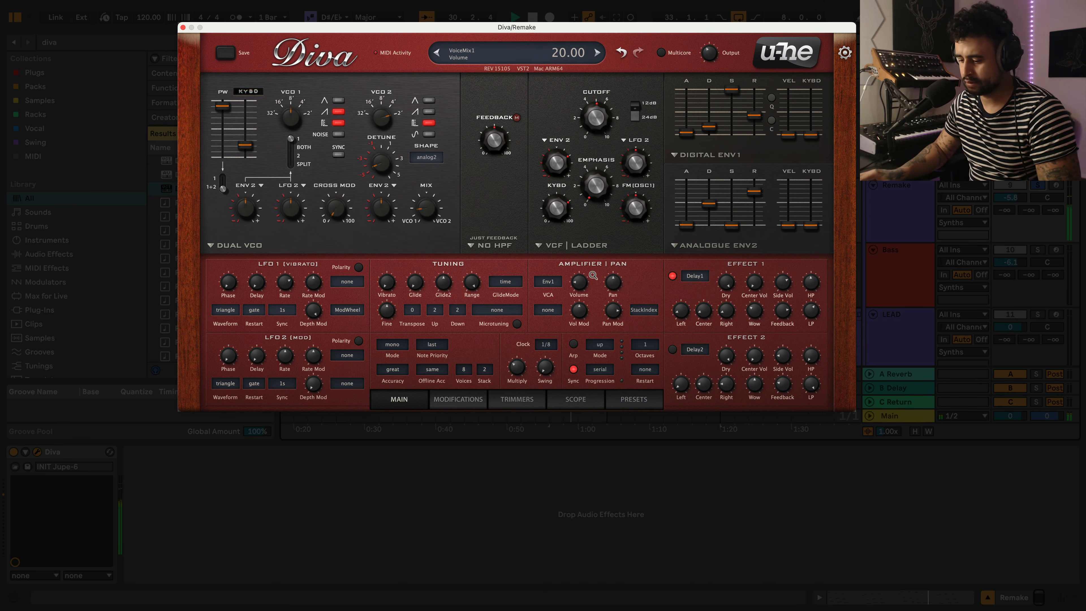
# - Close the Diva window and play the arrangement from the start of the Remake clip at bar 29
pyautogui.click(183, 28)
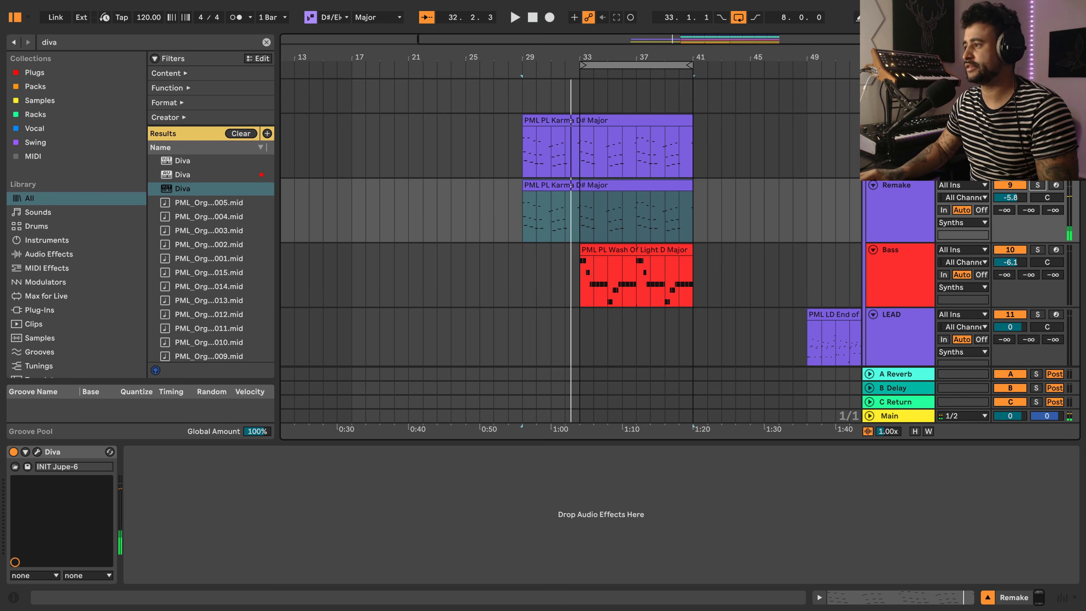
pyautogui.click(562, 210)
pyautogui.click(518, 208)
pyautogui.press('space')
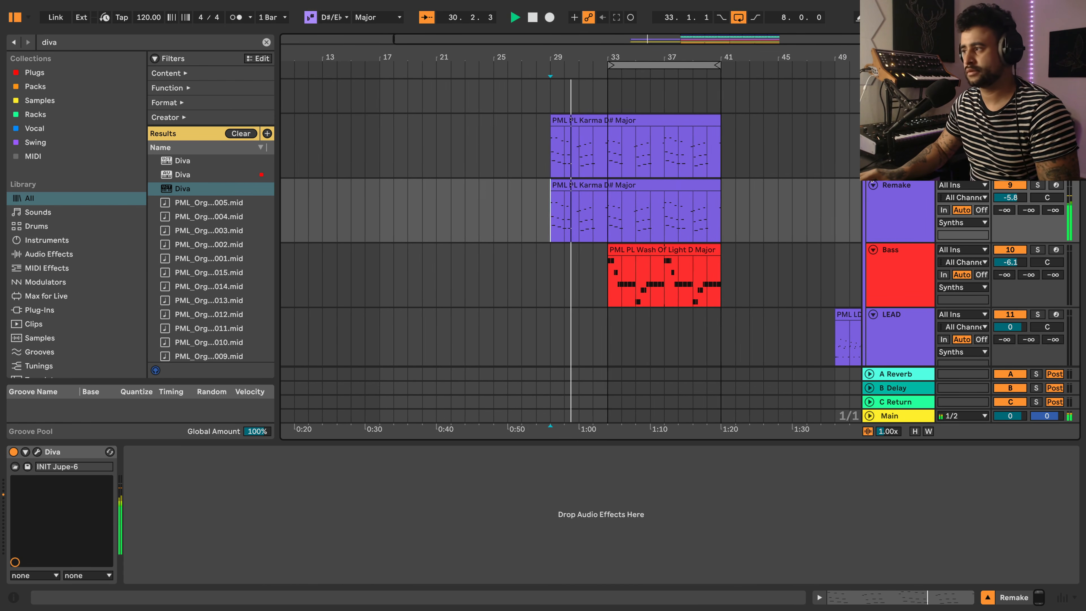
# - Raise the Remake track's send to the A Reverb return to -8.4 dB and keep the track selected
pyautogui.click(891, 95)
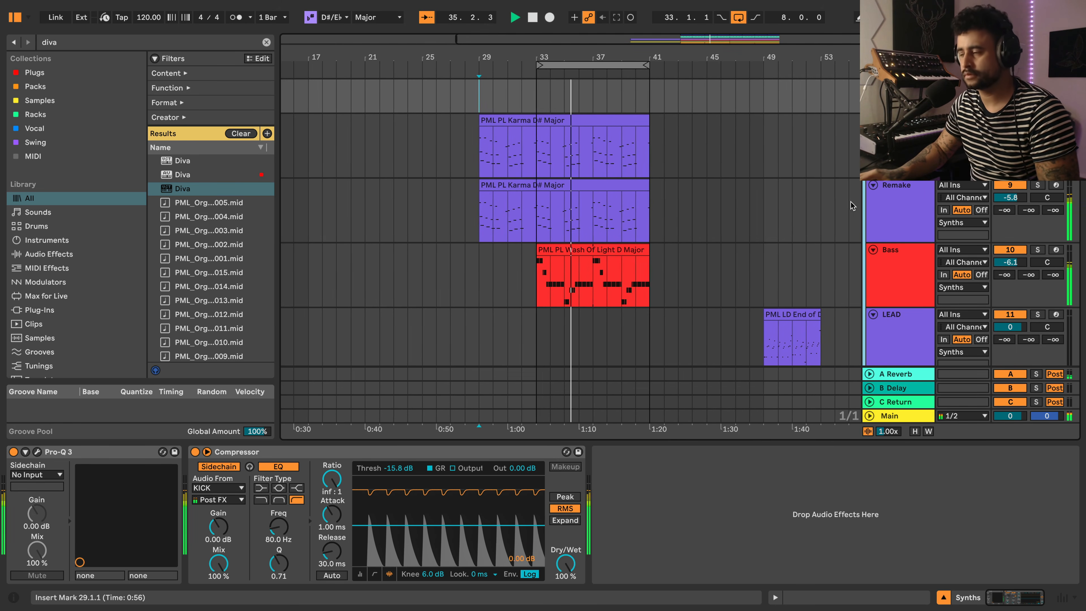
pyautogui.click(903, 207)
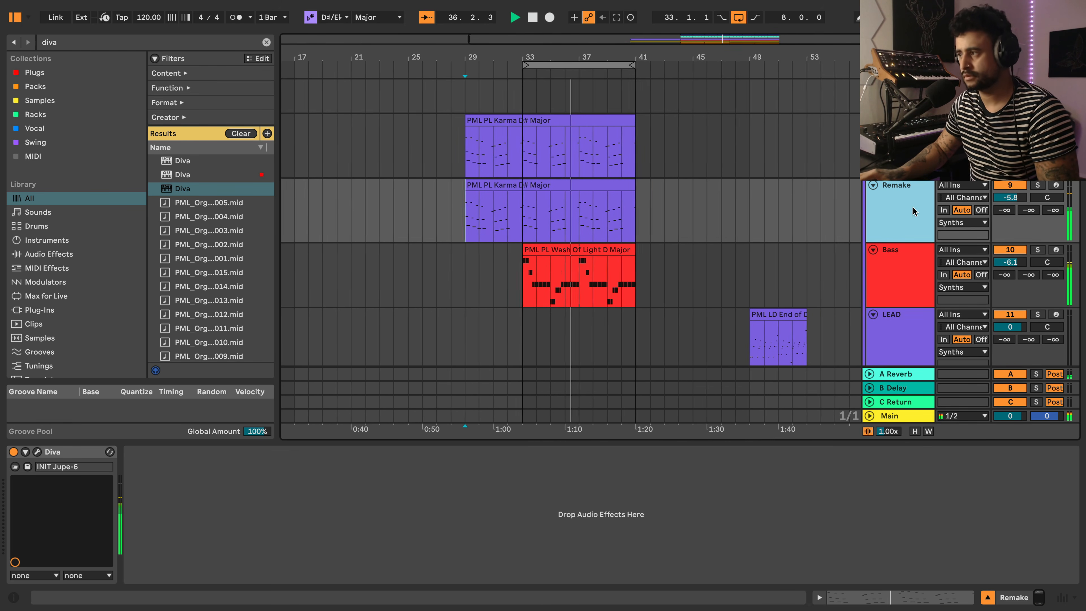
pyautogui.moveTo(1004, 209); pyautogui.dragTo(1004, 184)
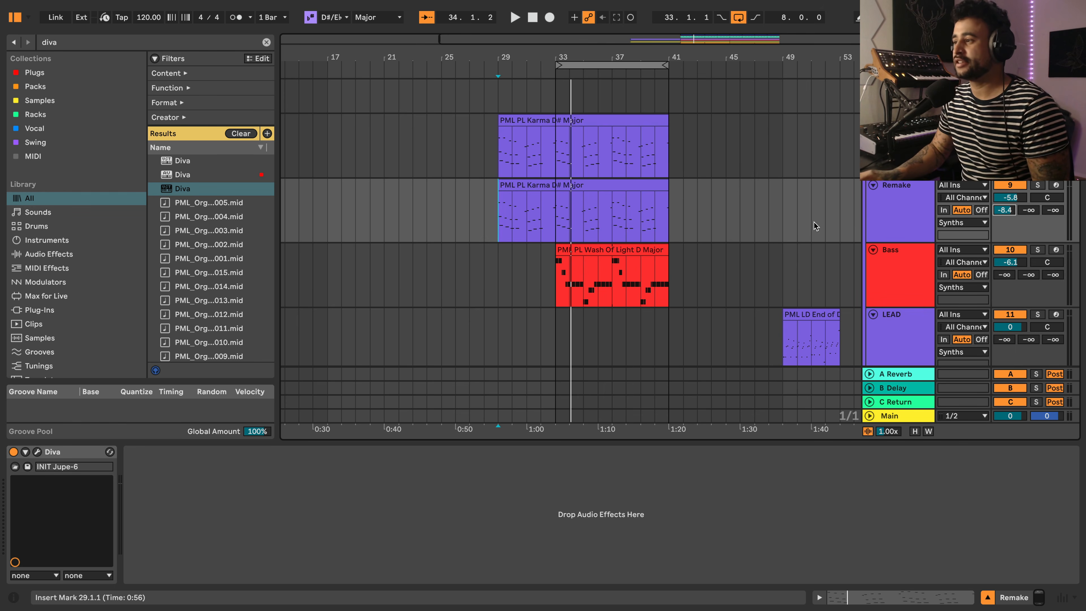
pyautogui.click(895, 207)
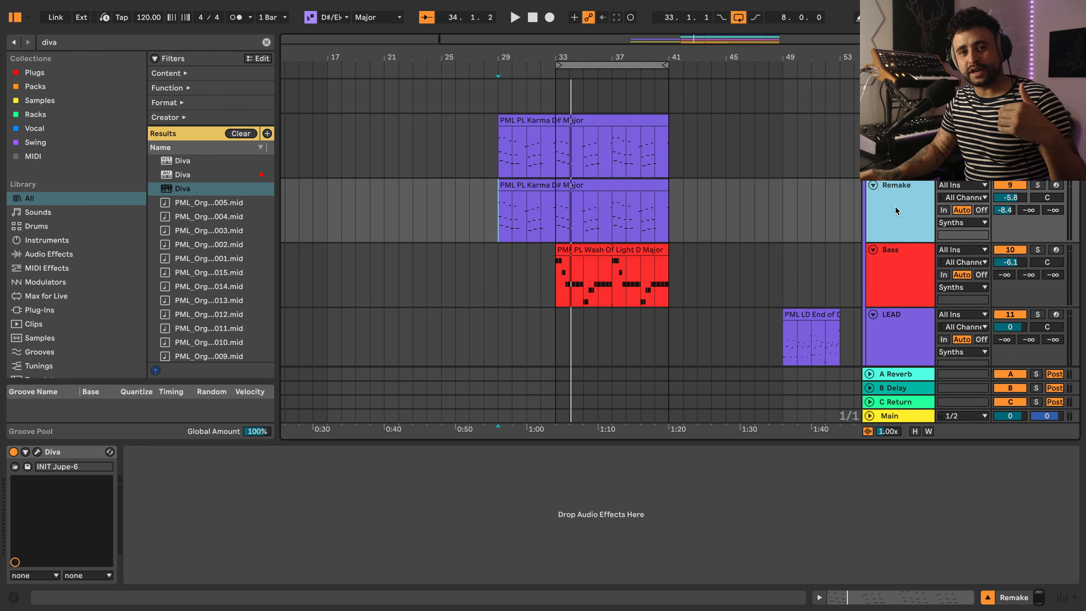